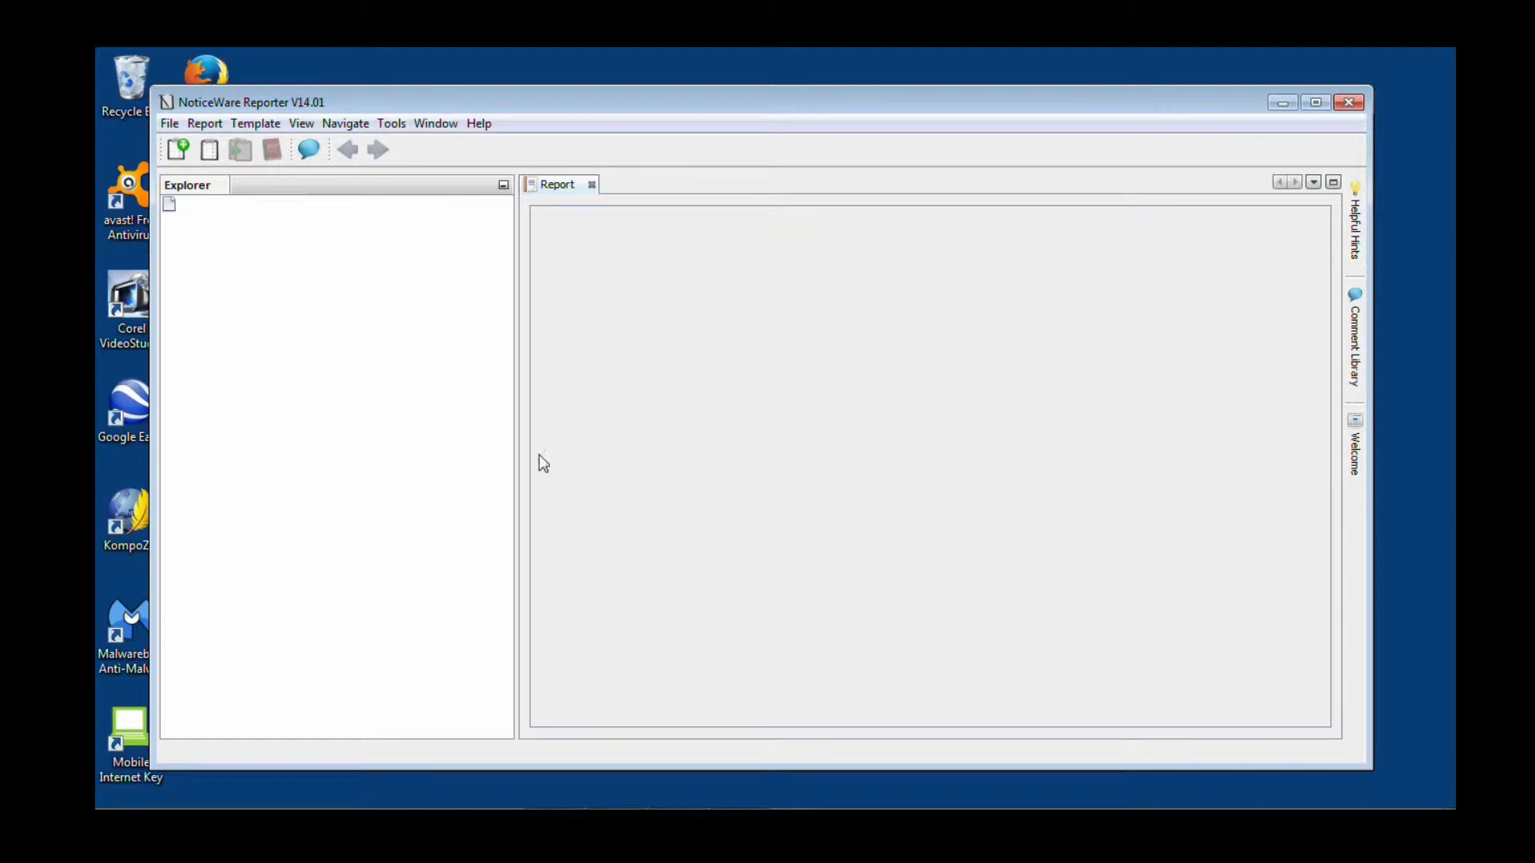
# Create a new template file named My Template in the reporter folder
pyautogui.click(169, 124)
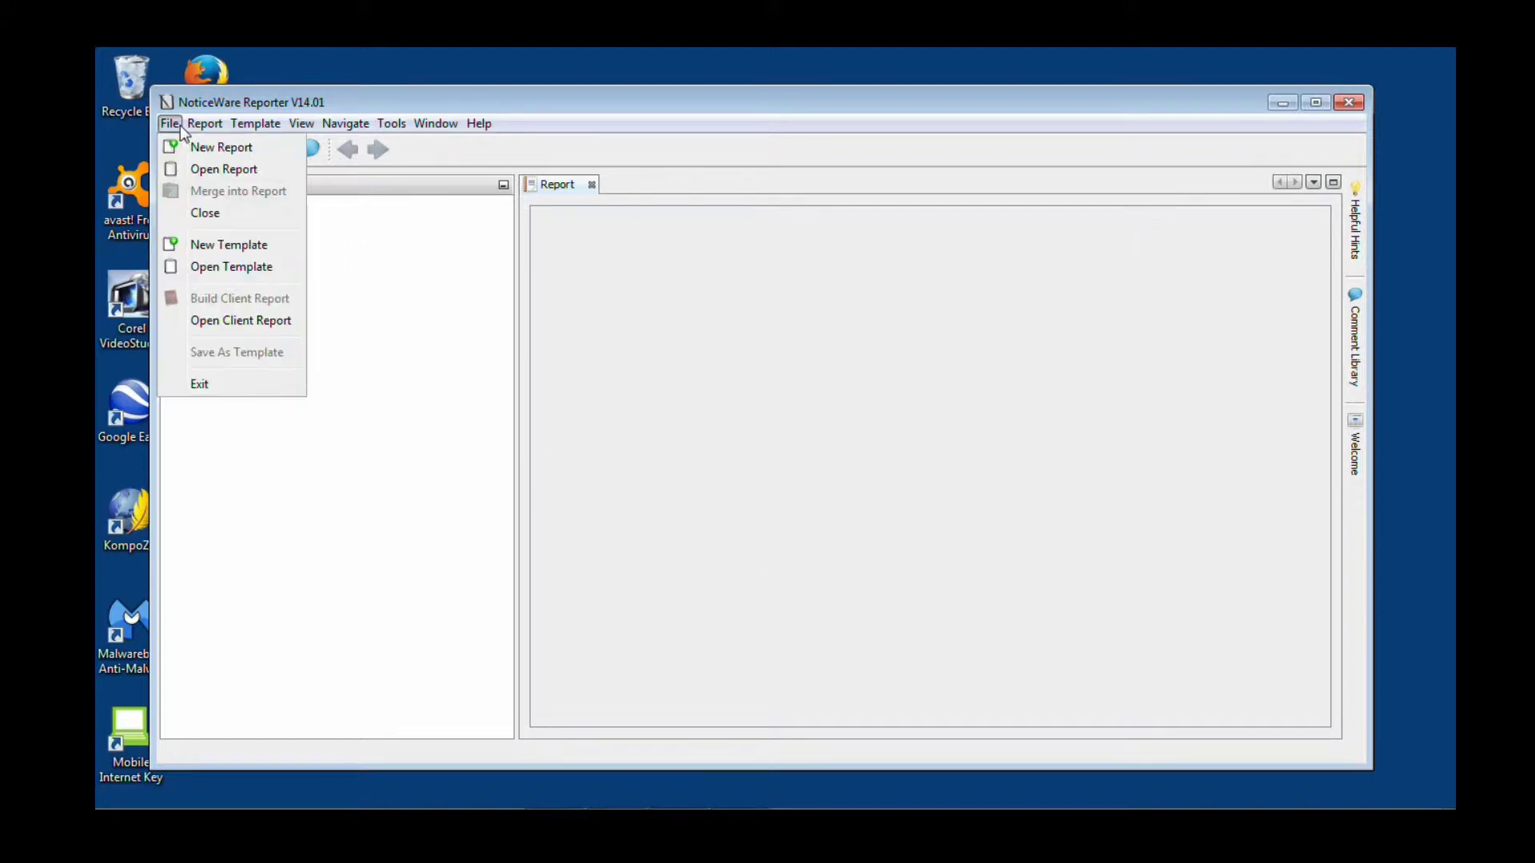
pyautogui.click(231, 246)
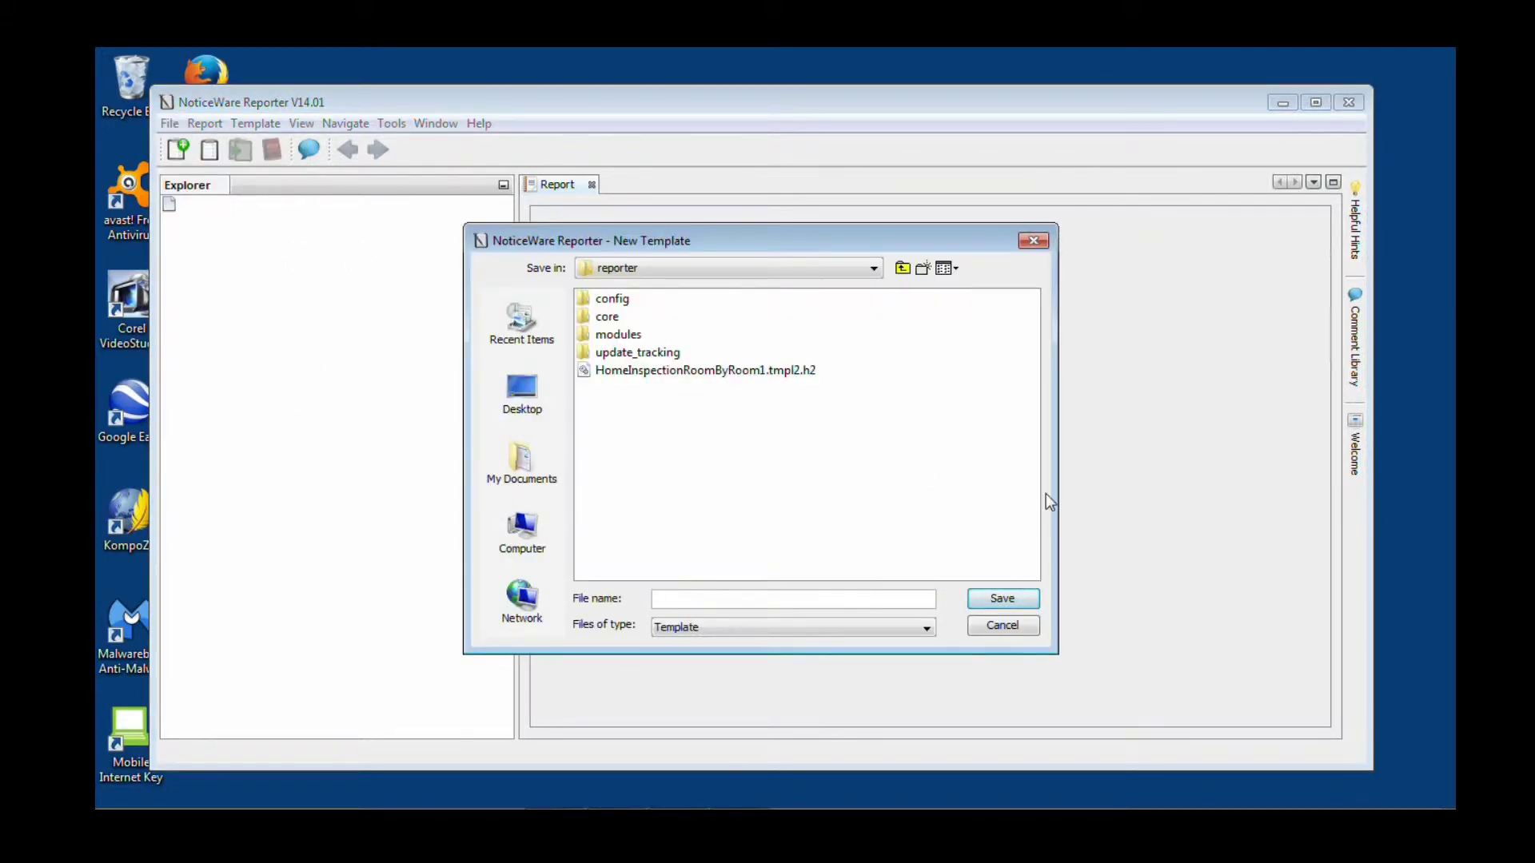
pyautogui.write('My Template')
pyautogui.press('Return')
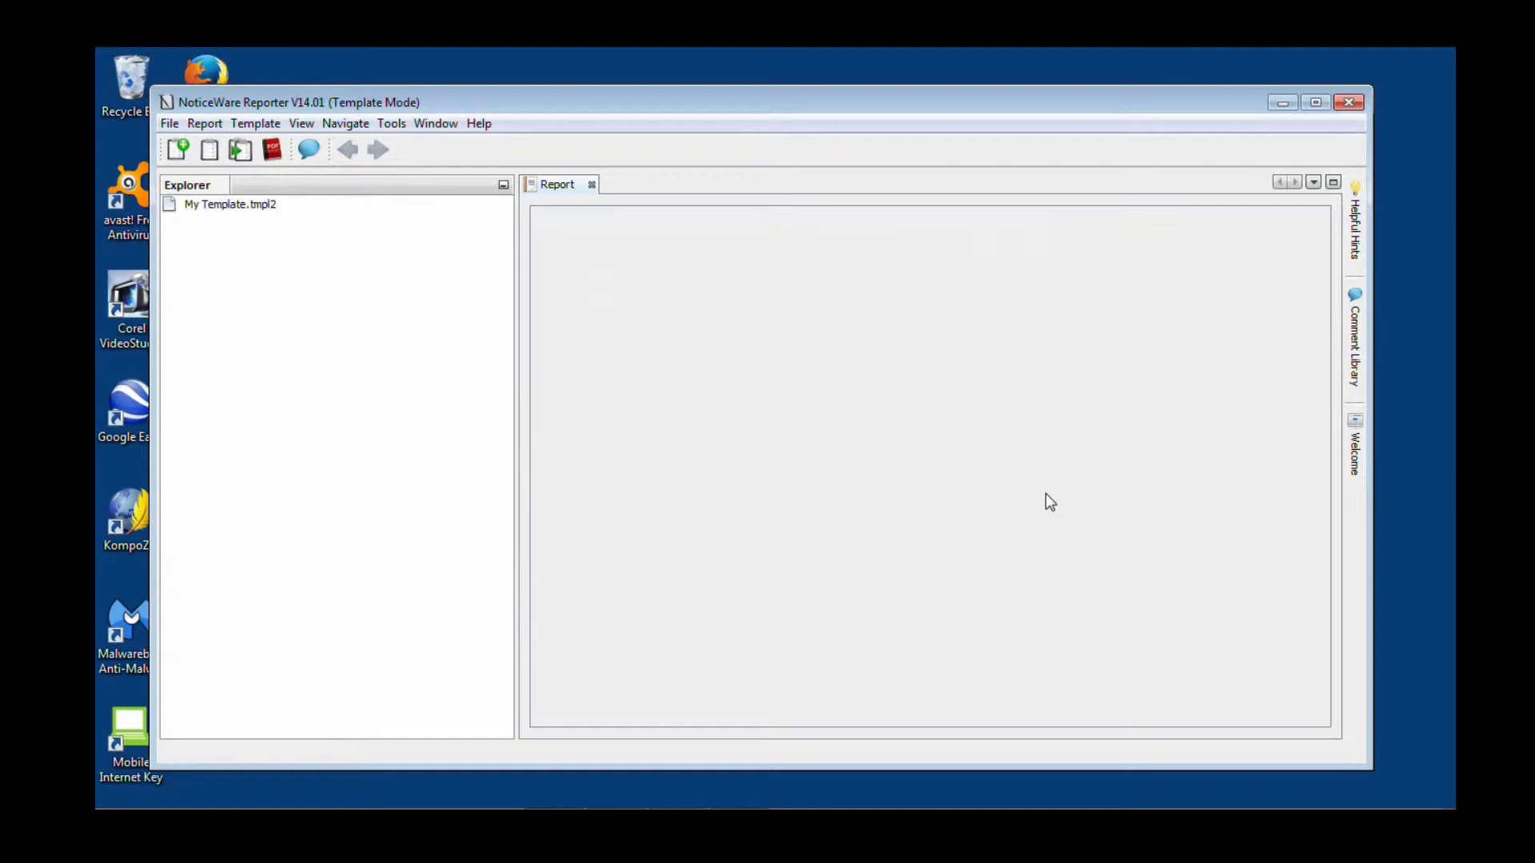
# Add a section of the Page type to My Template
pyautogui.click(231, 208)
pyautogui.rightClick(227, 212)
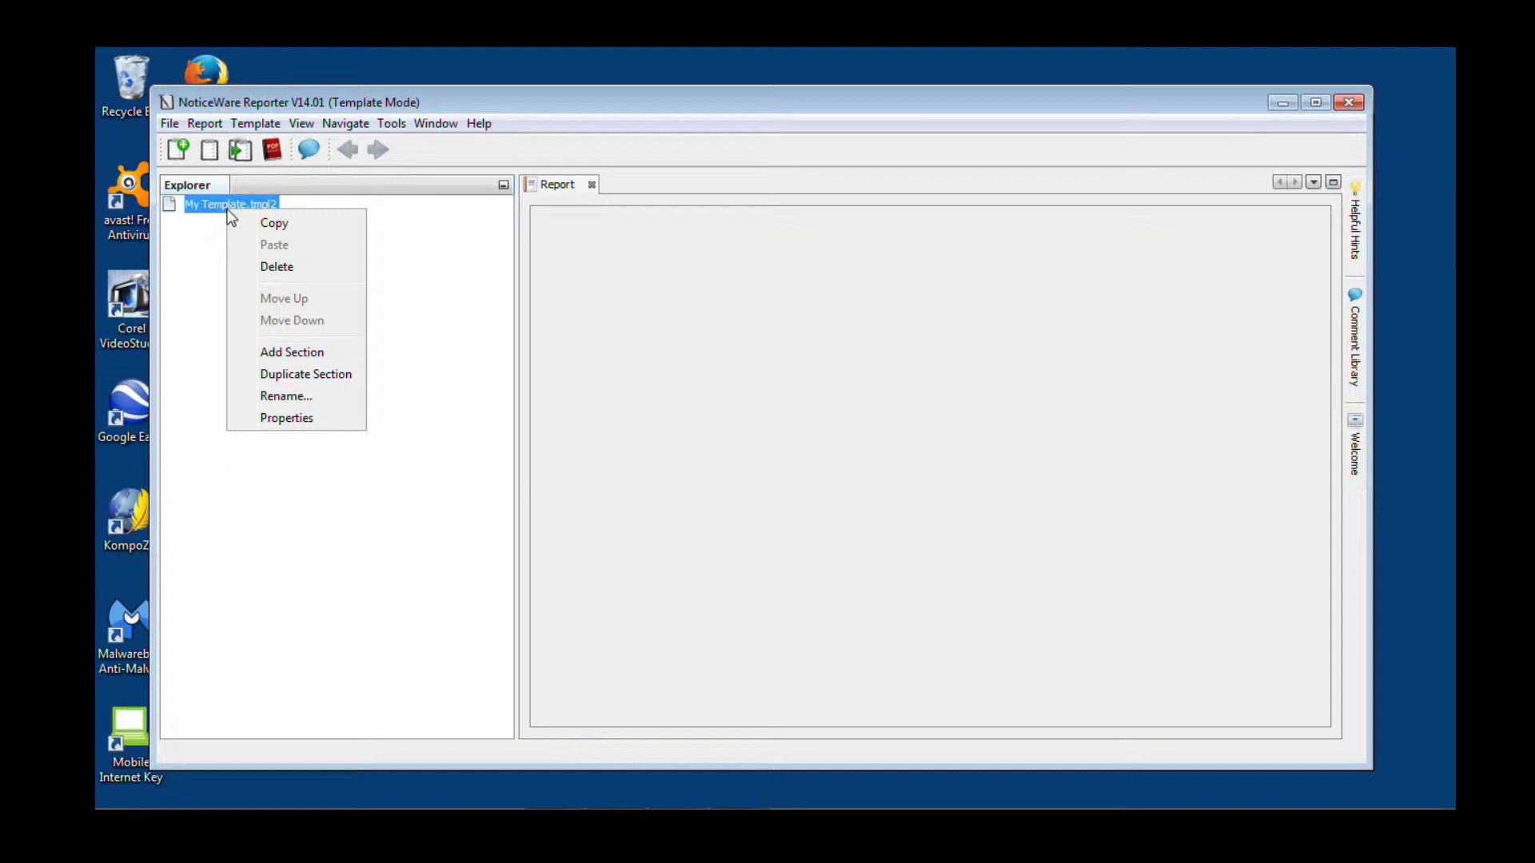
pyautogui.click(319, 356)
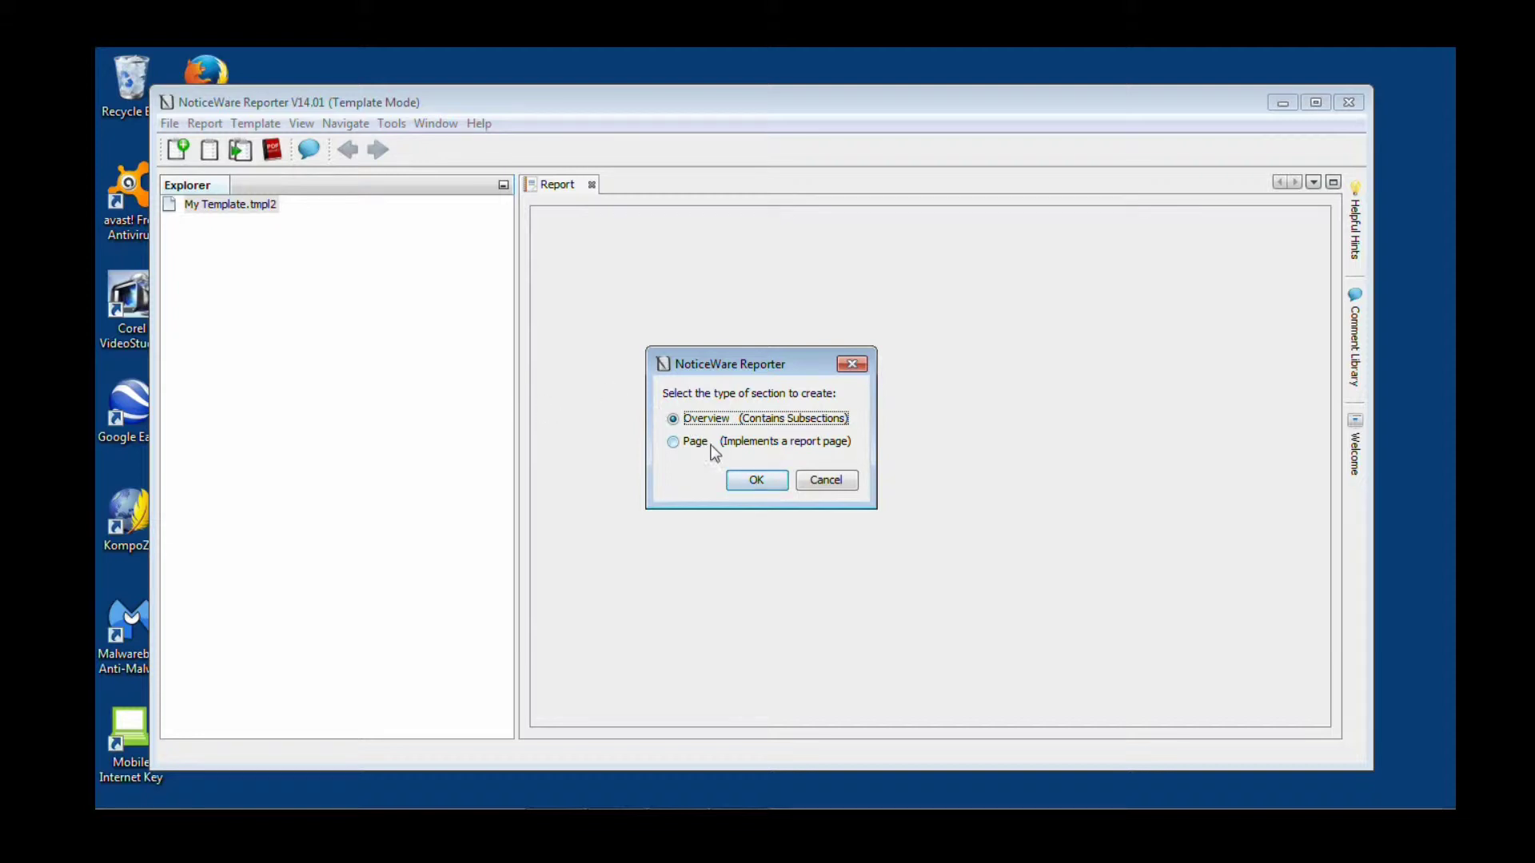
pyautogui.click(689, 442)
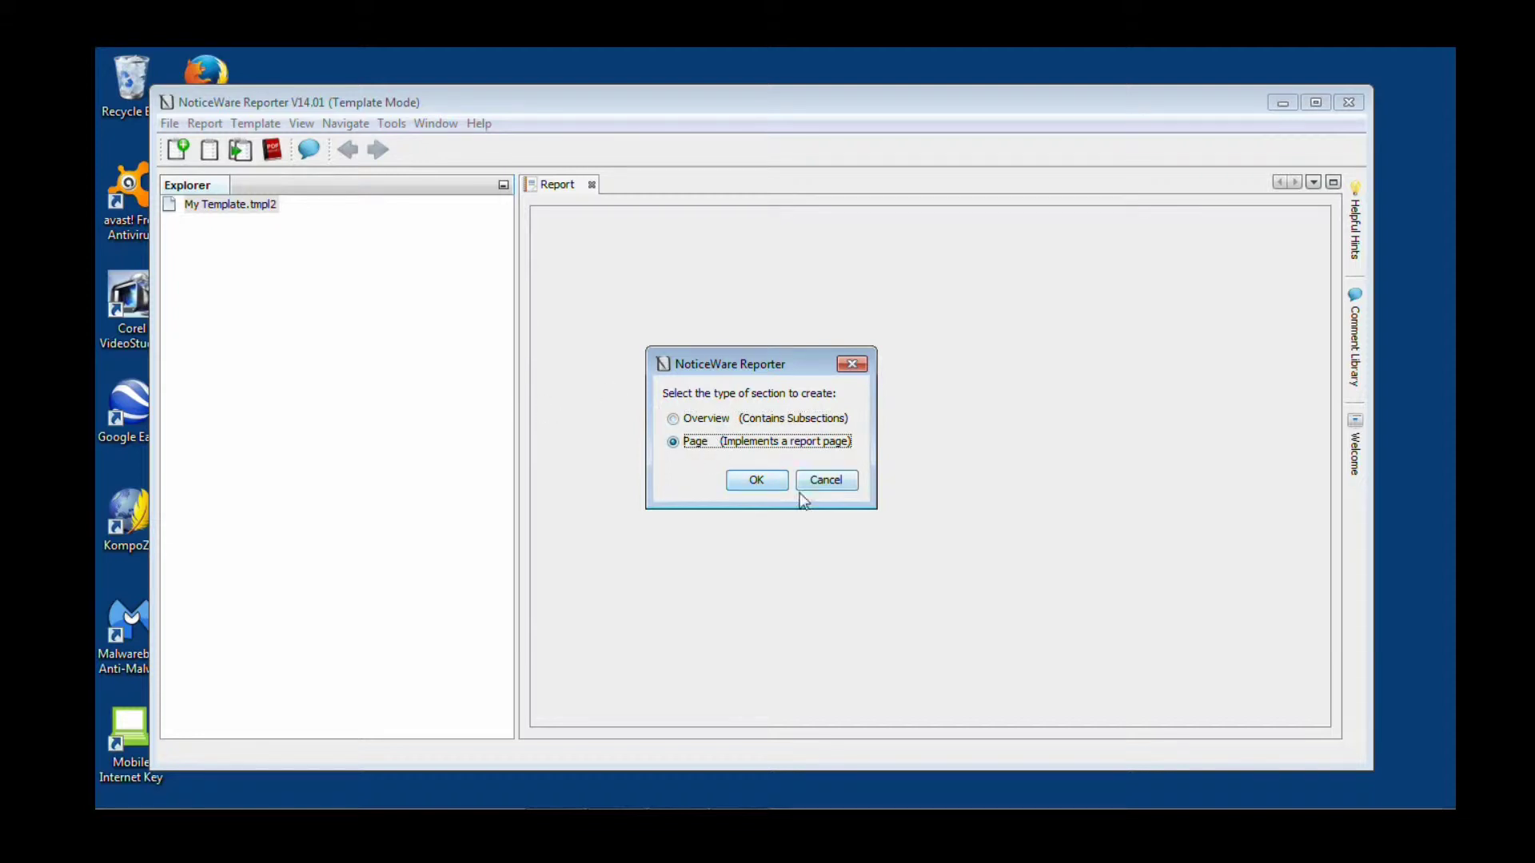
pyautogui.click(757, 481)
# Open the new page and try to name it "Scope and Limitations"
pyautogui.click(228, 223)
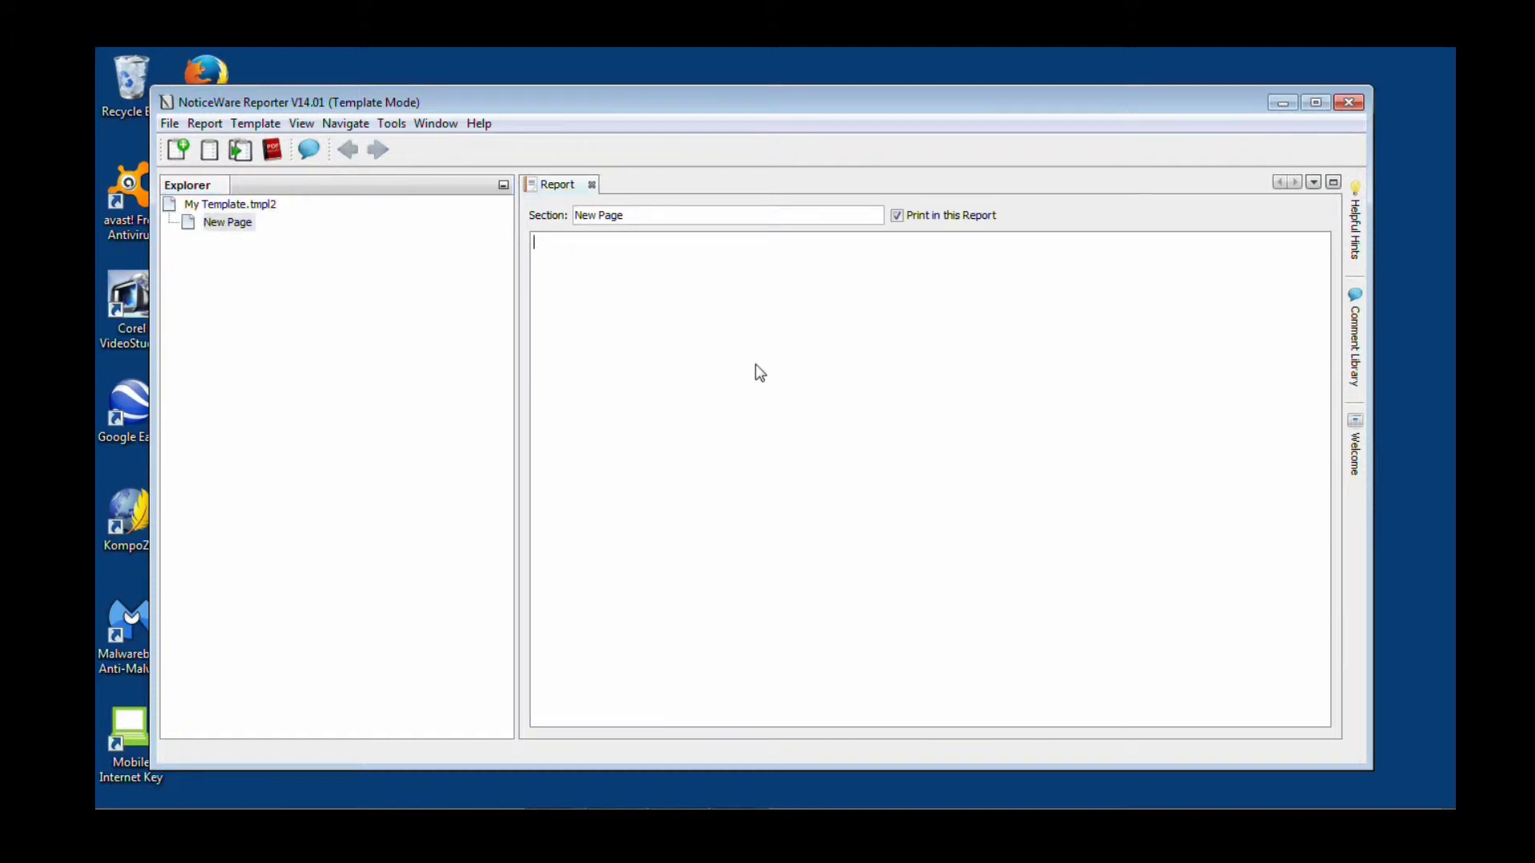
pyautogui.write('Scope and Limitations')
pyautogui.click(237, 225)
# Add an Overview section, which can contain subsections, at the top level of My Template
pyautogui.click(208, 205)
pyautogui.rightClick(208, 204)
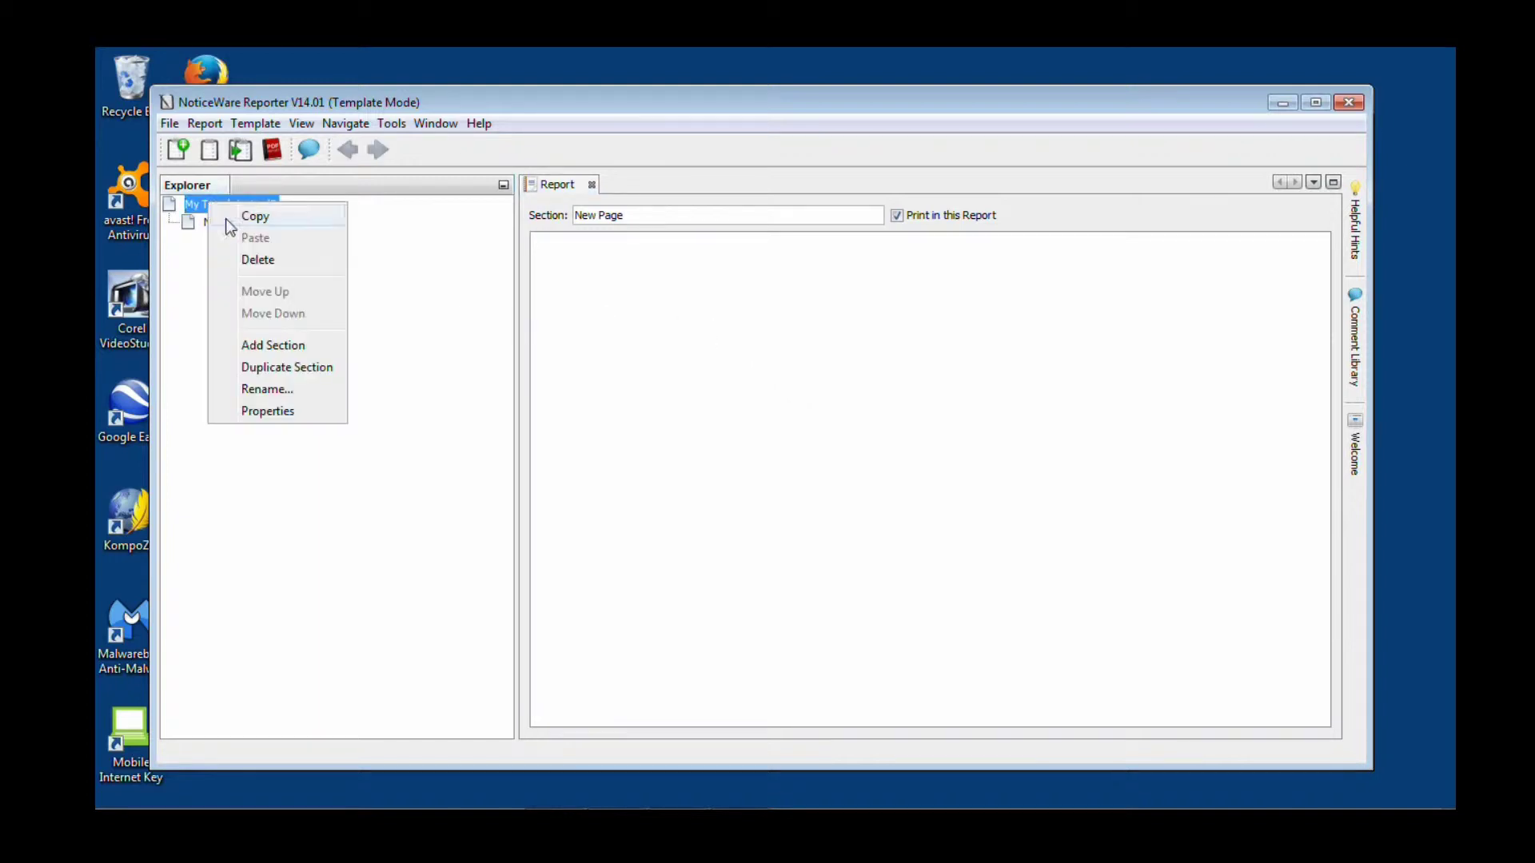
pyautogui.click(295, 350)
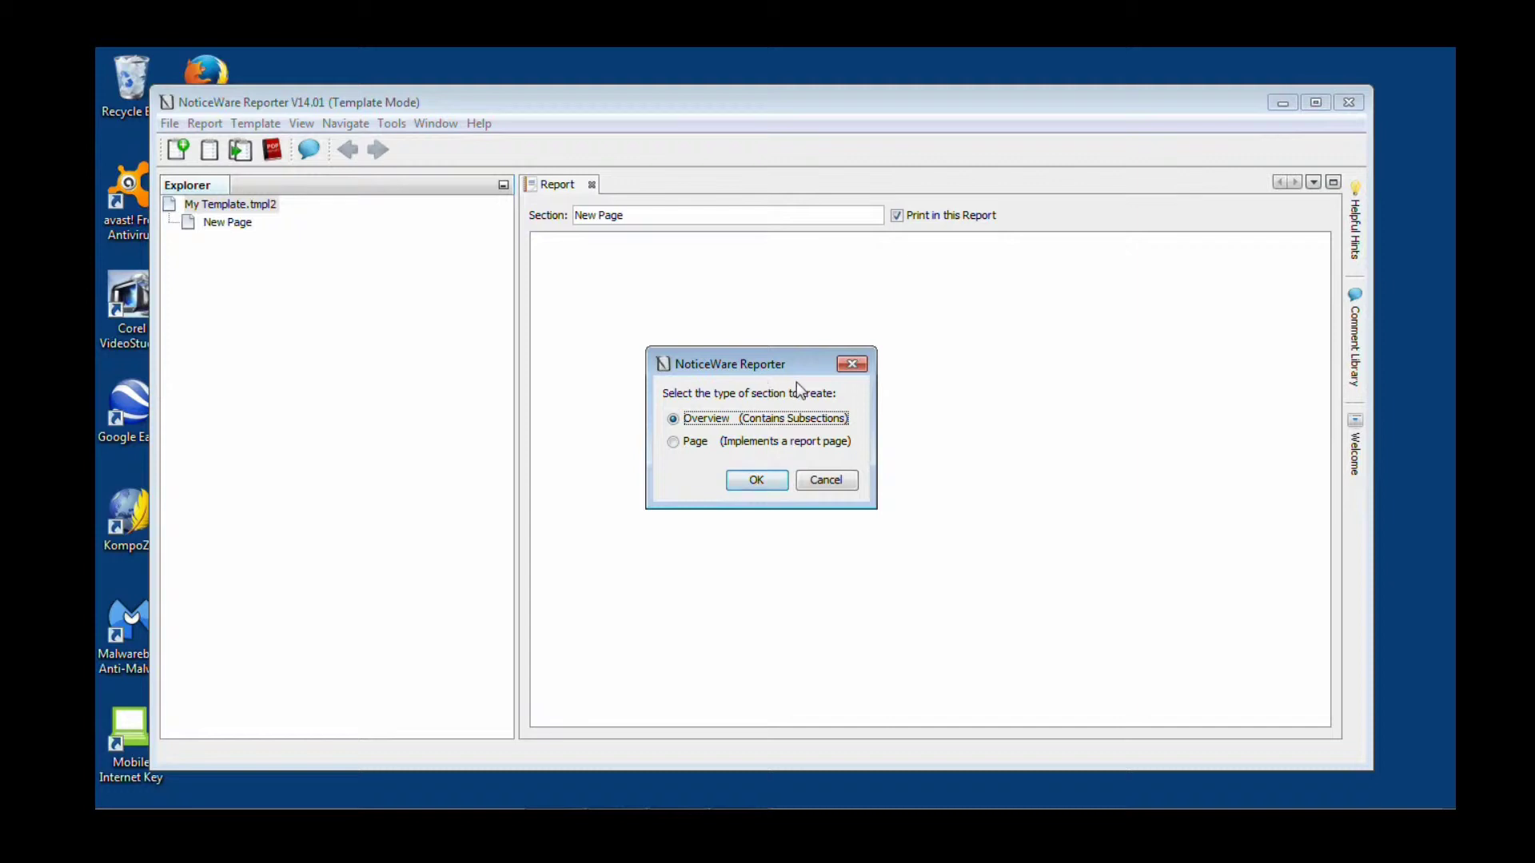
pyautogui.click(750, 482)
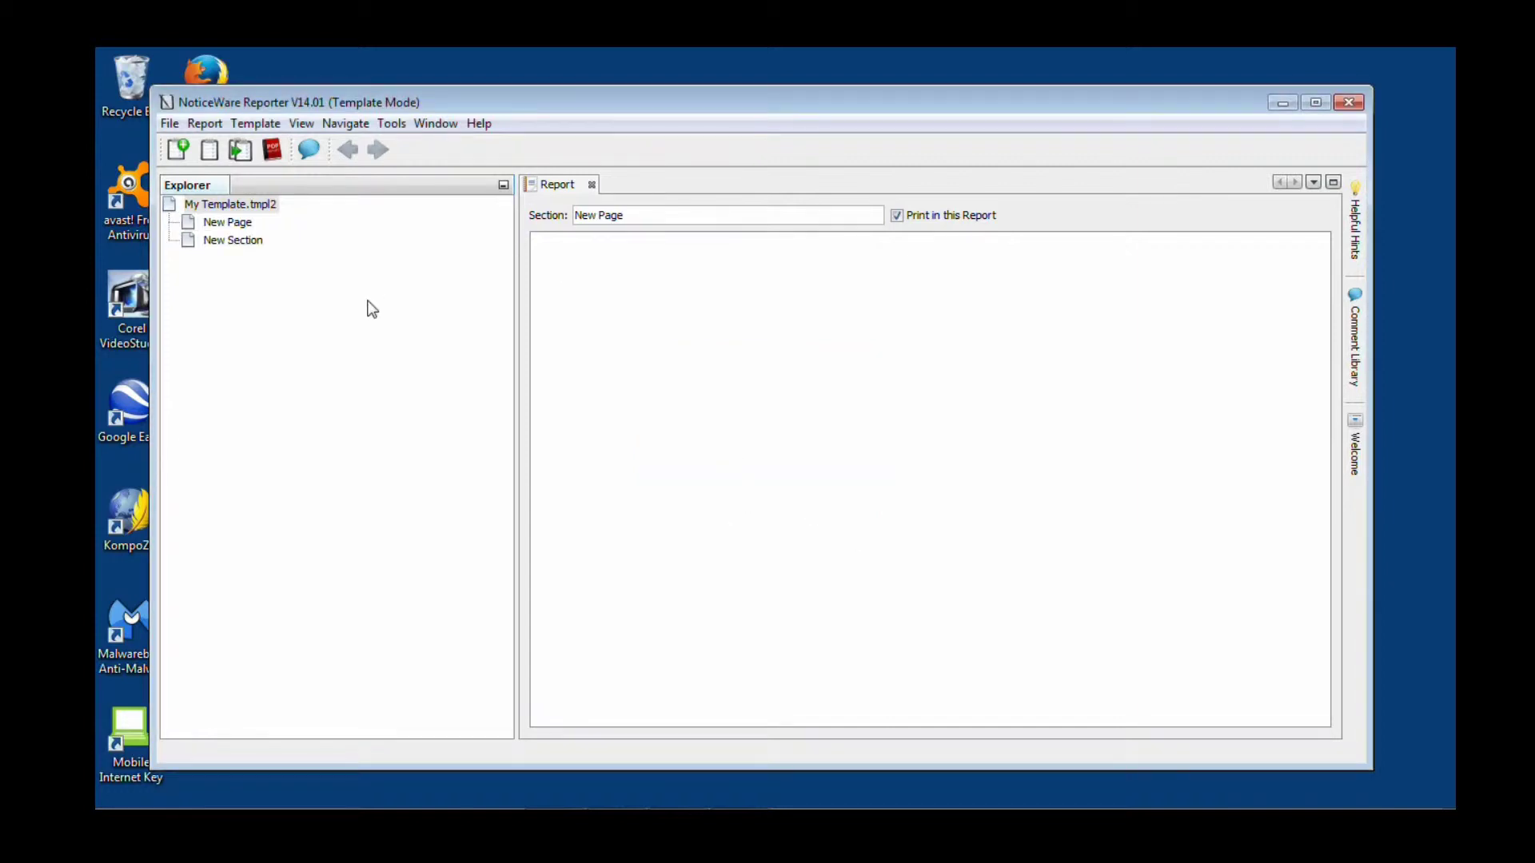
# Open the new overview section and try to rename it as Garage
pyautogui.click(228, 240)
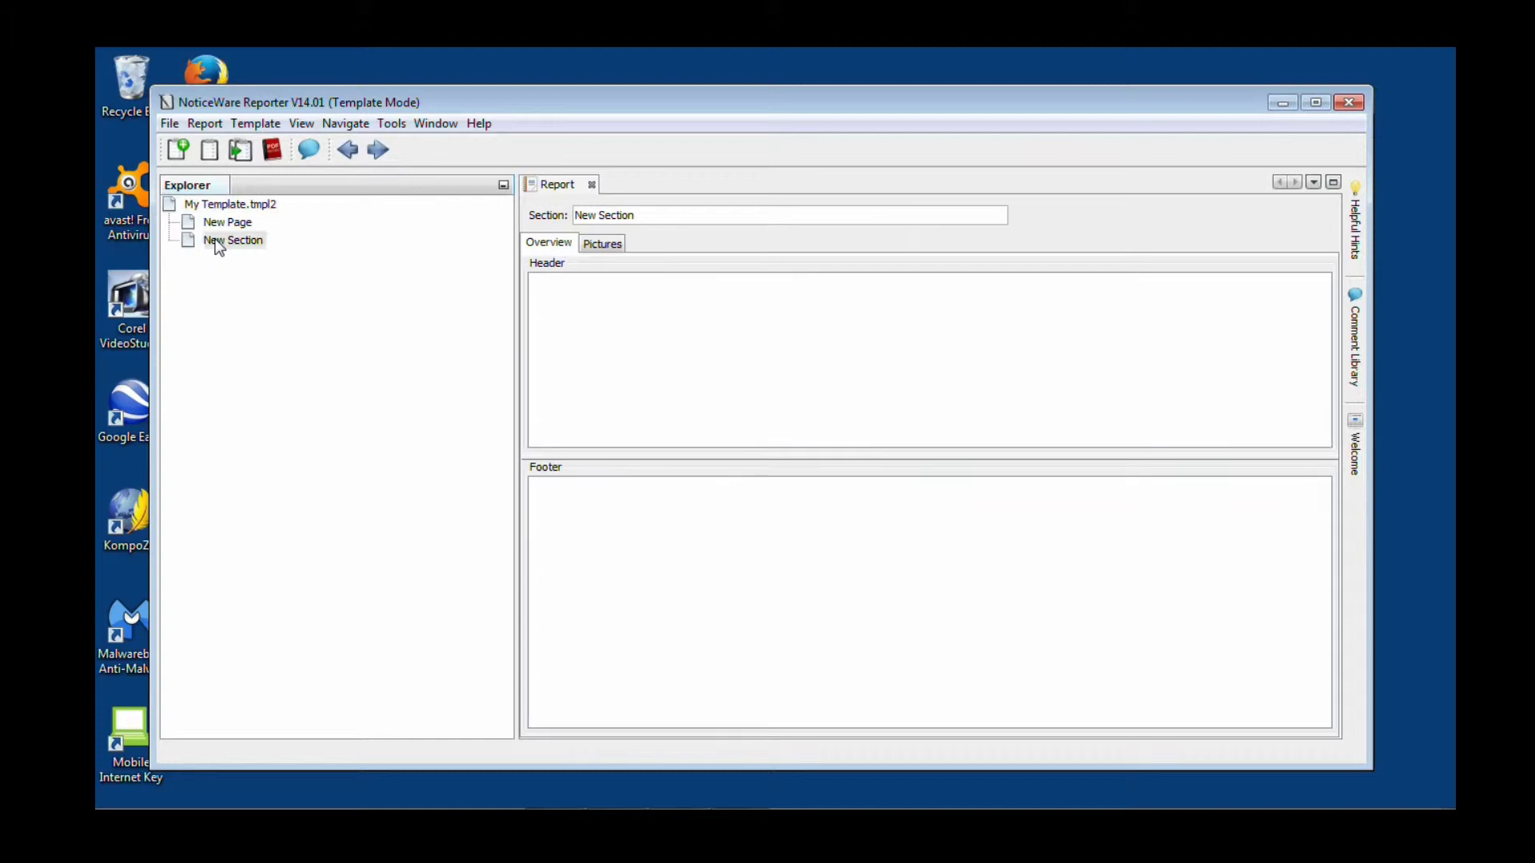
pyautogui.click(652, 210)
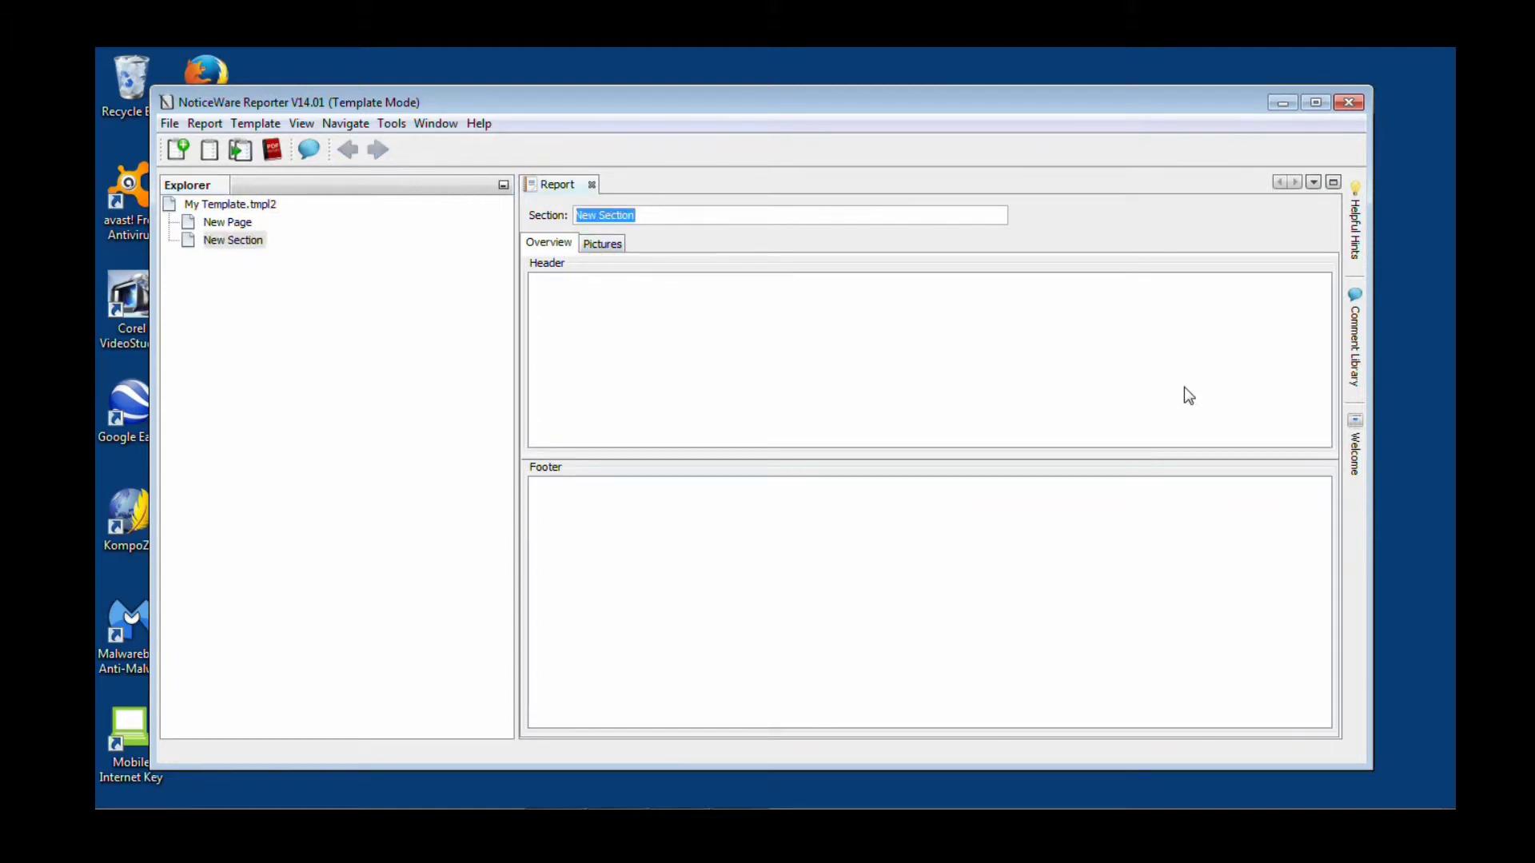
pyautogui.write('Garage')
# Enter "header information" as the overview section's header text, and look at its footer editor without adding text
pyautogui.doubleClick(597, 336)
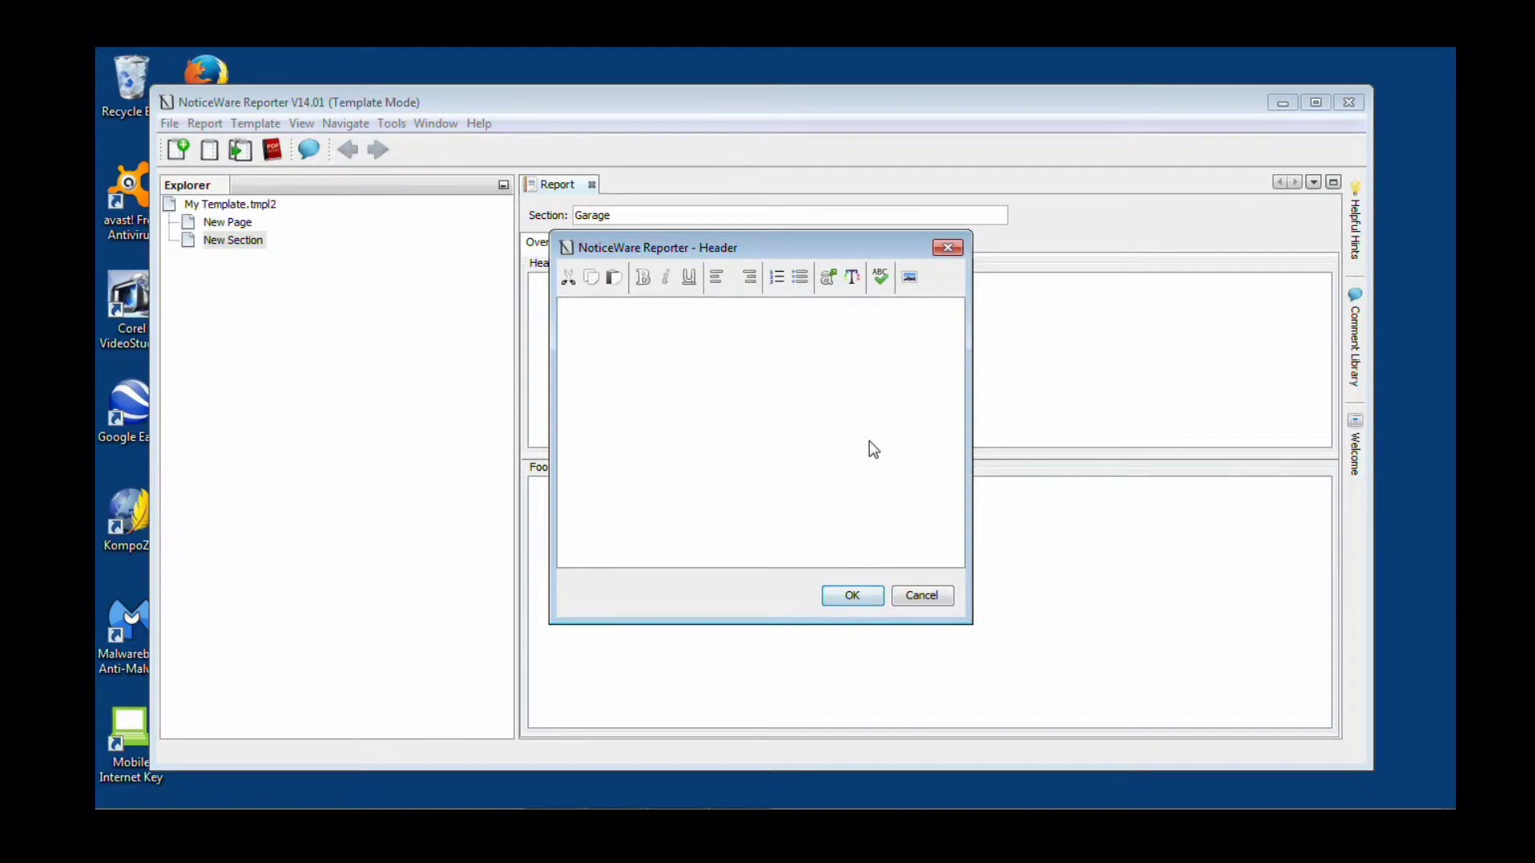
pyautogui.write('header information')
pyautogui.click(850, 596)
pyautogui.click(725, 591)
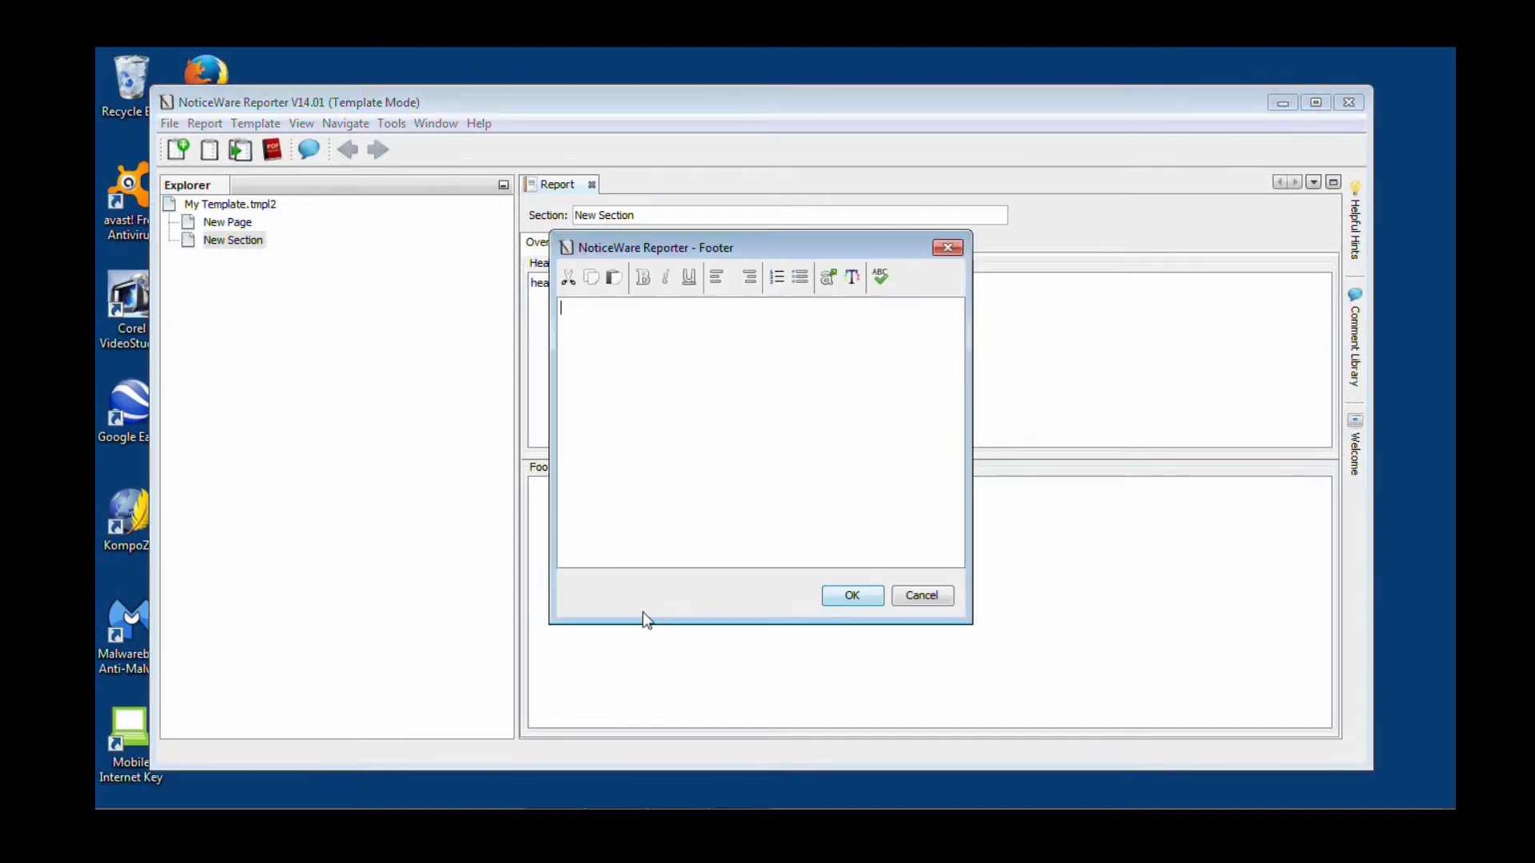
pyautogui.click(918, 597)
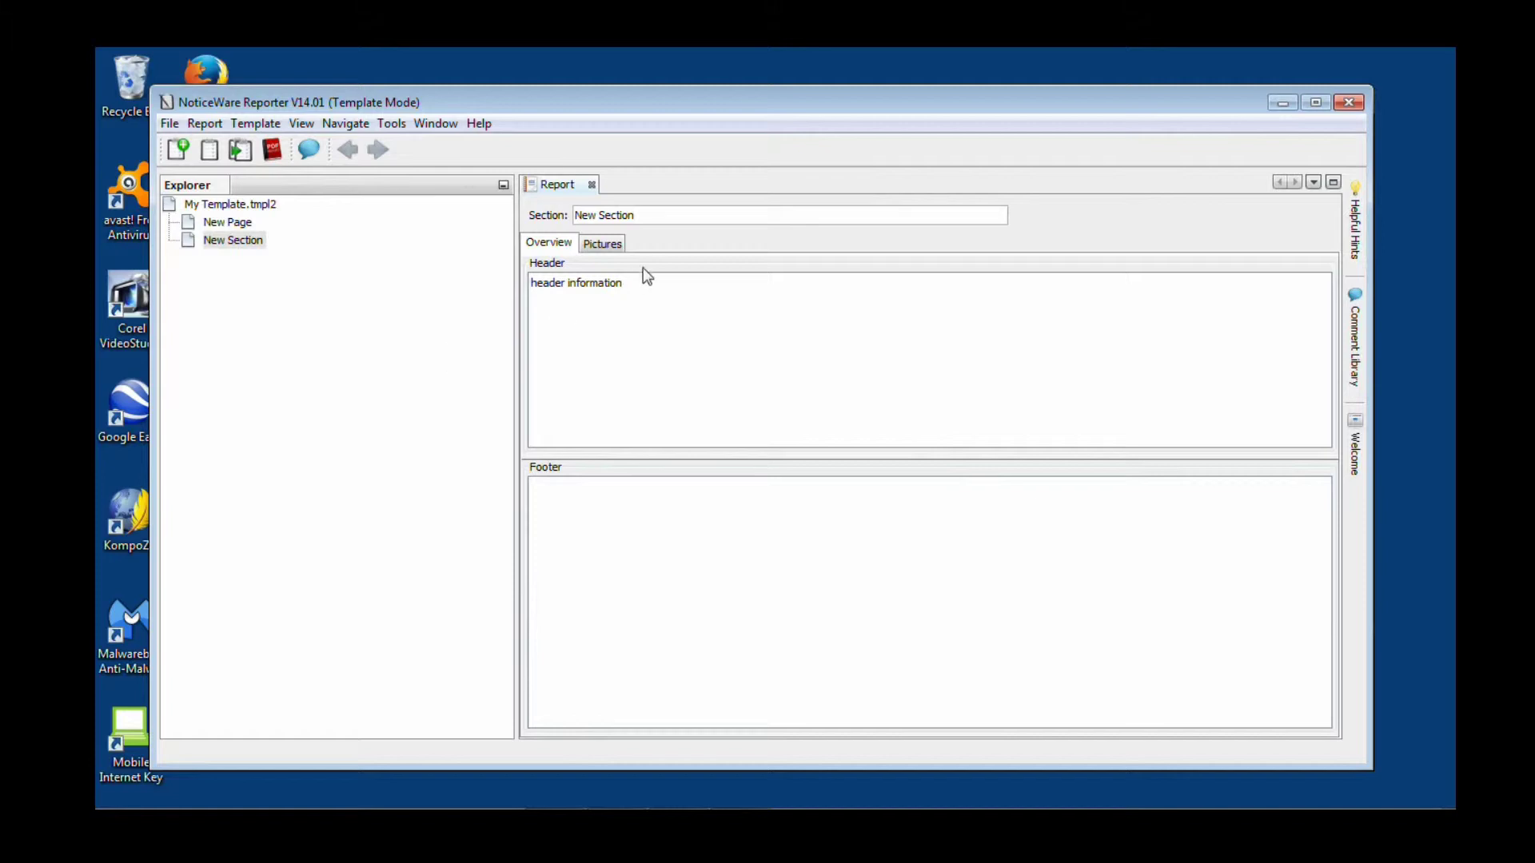
# Add the photo 123 Mainb from the 123 main Street Photos folder to the overview section's pictures
pyautogui.click(611, 246)
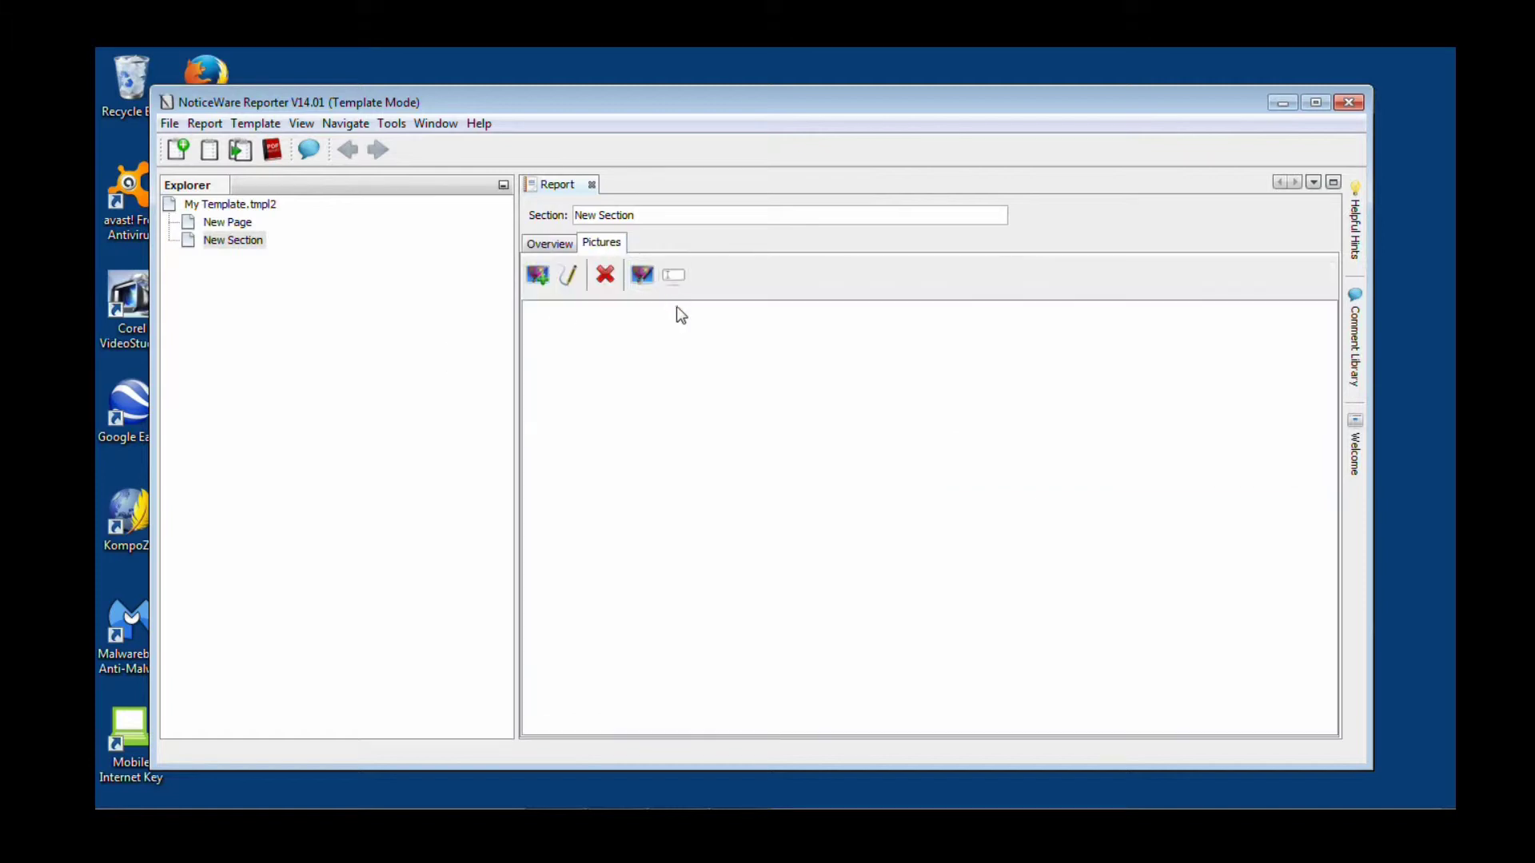
pyautogui.click(537, 275)
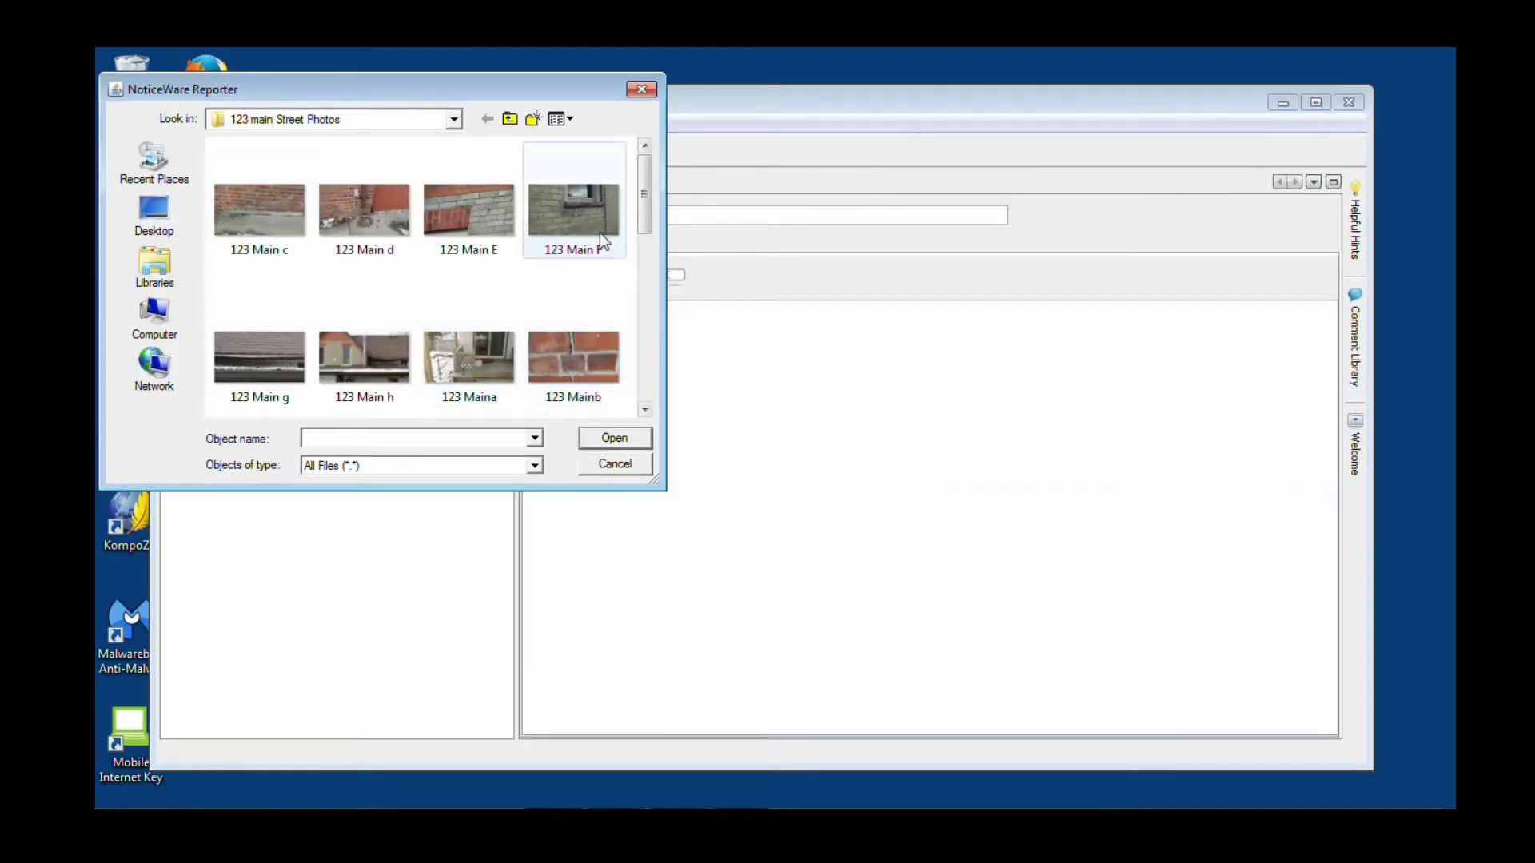
pyautogui.click(264, 360)
pyautogui.click(580, 355)
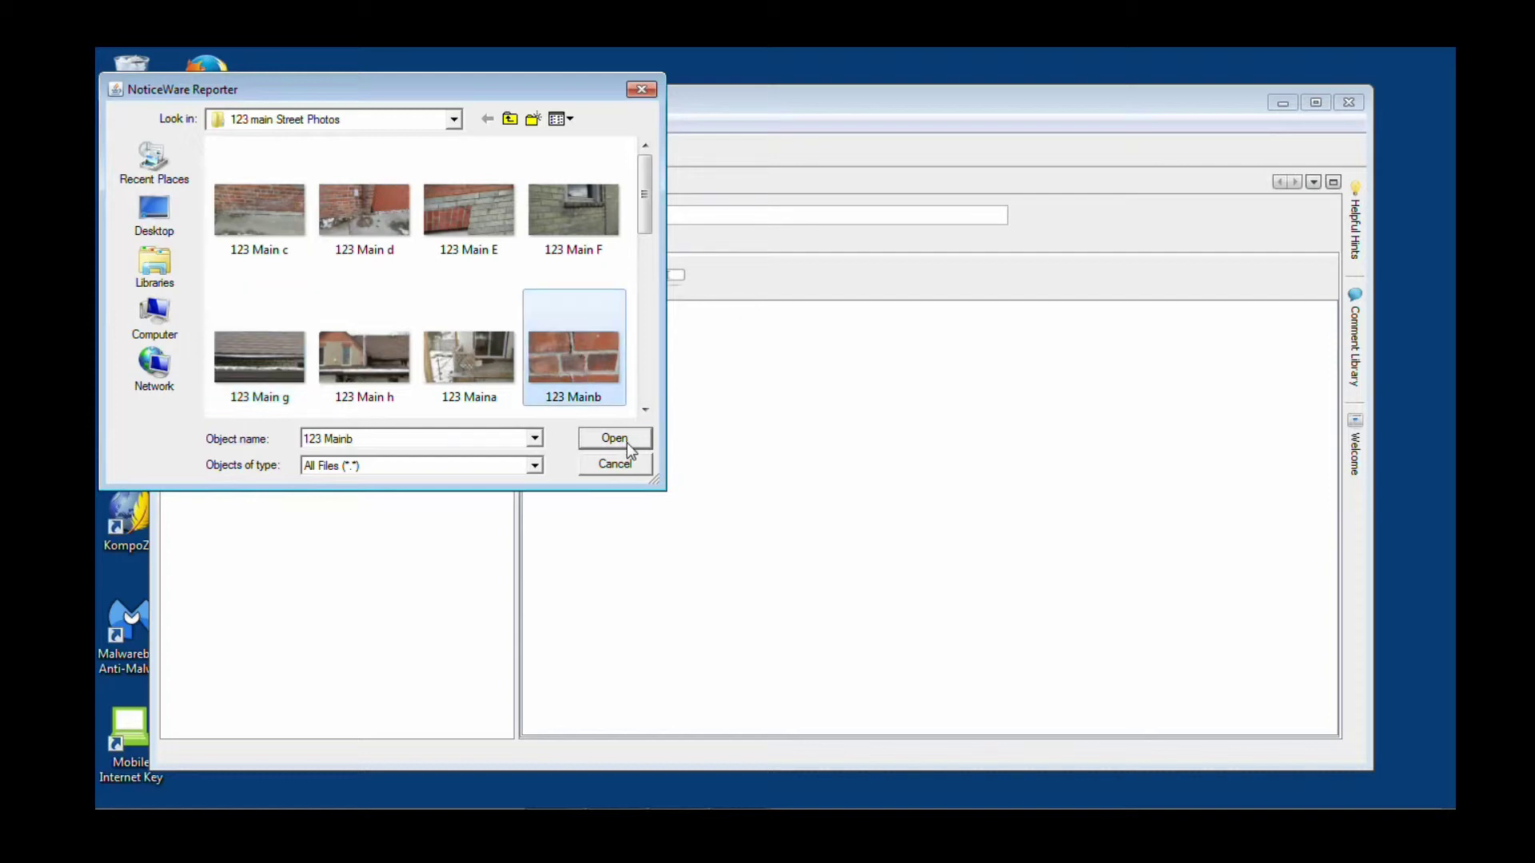
pyautogui.click(614, 438)
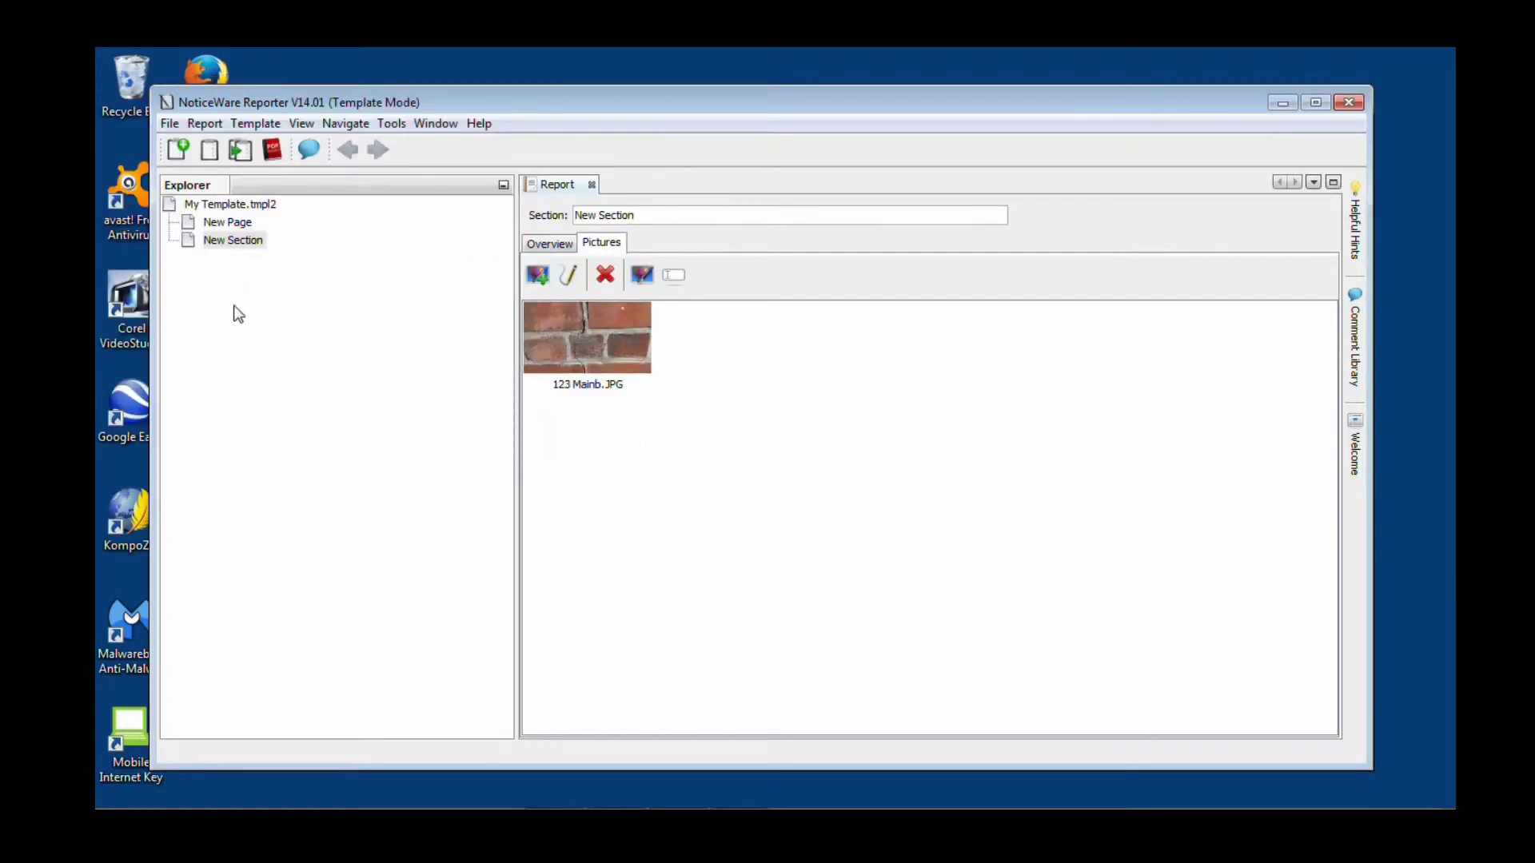
# Add a Subsection for inspection items under the overview section and expand that section in the tree
pyautogui.click(248, 241)
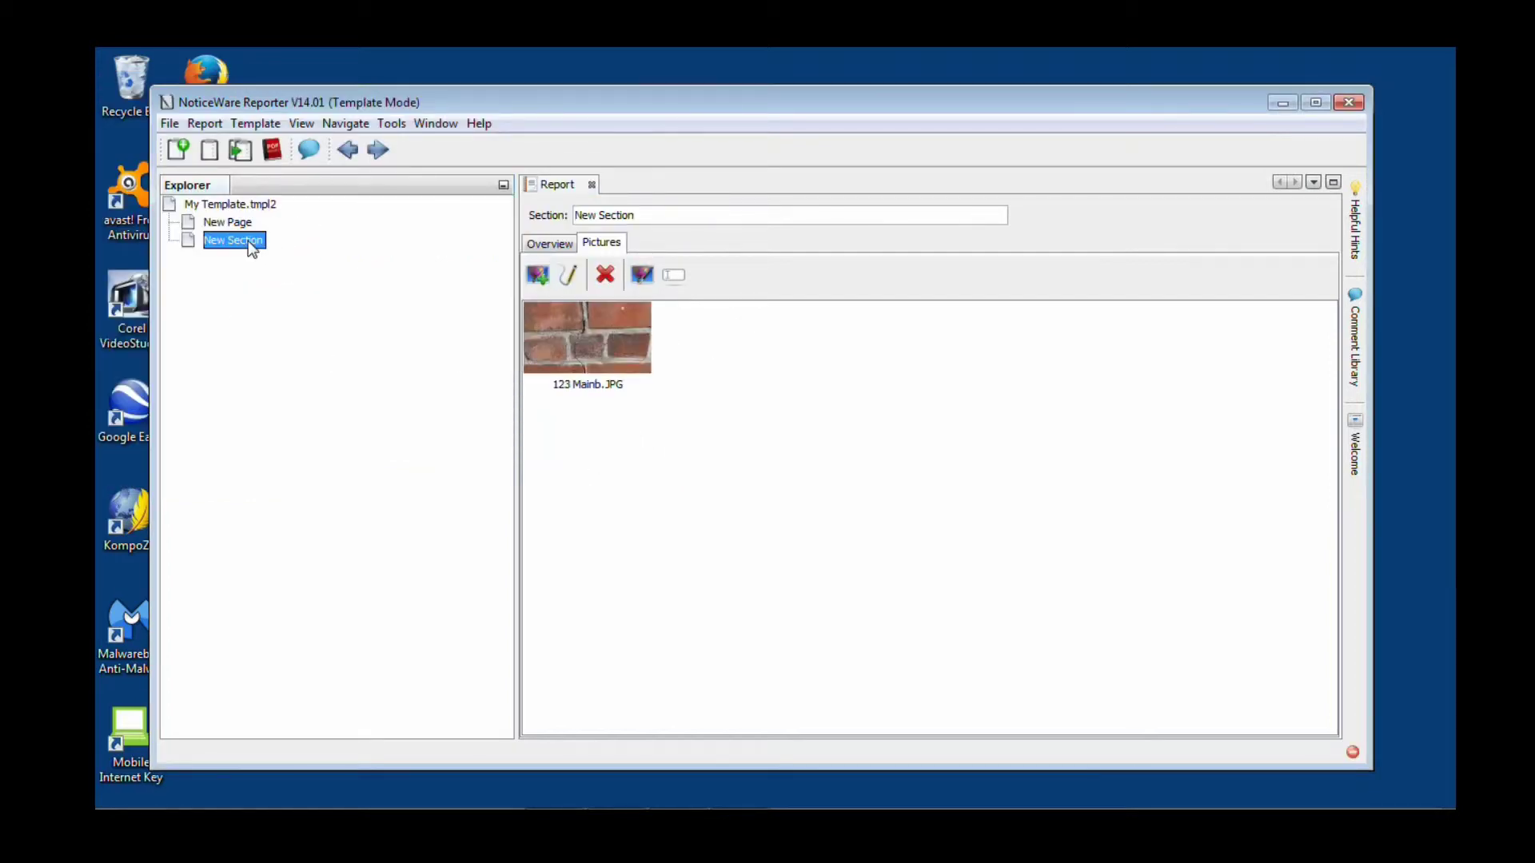
pyautogui.rightClick(248, 240)
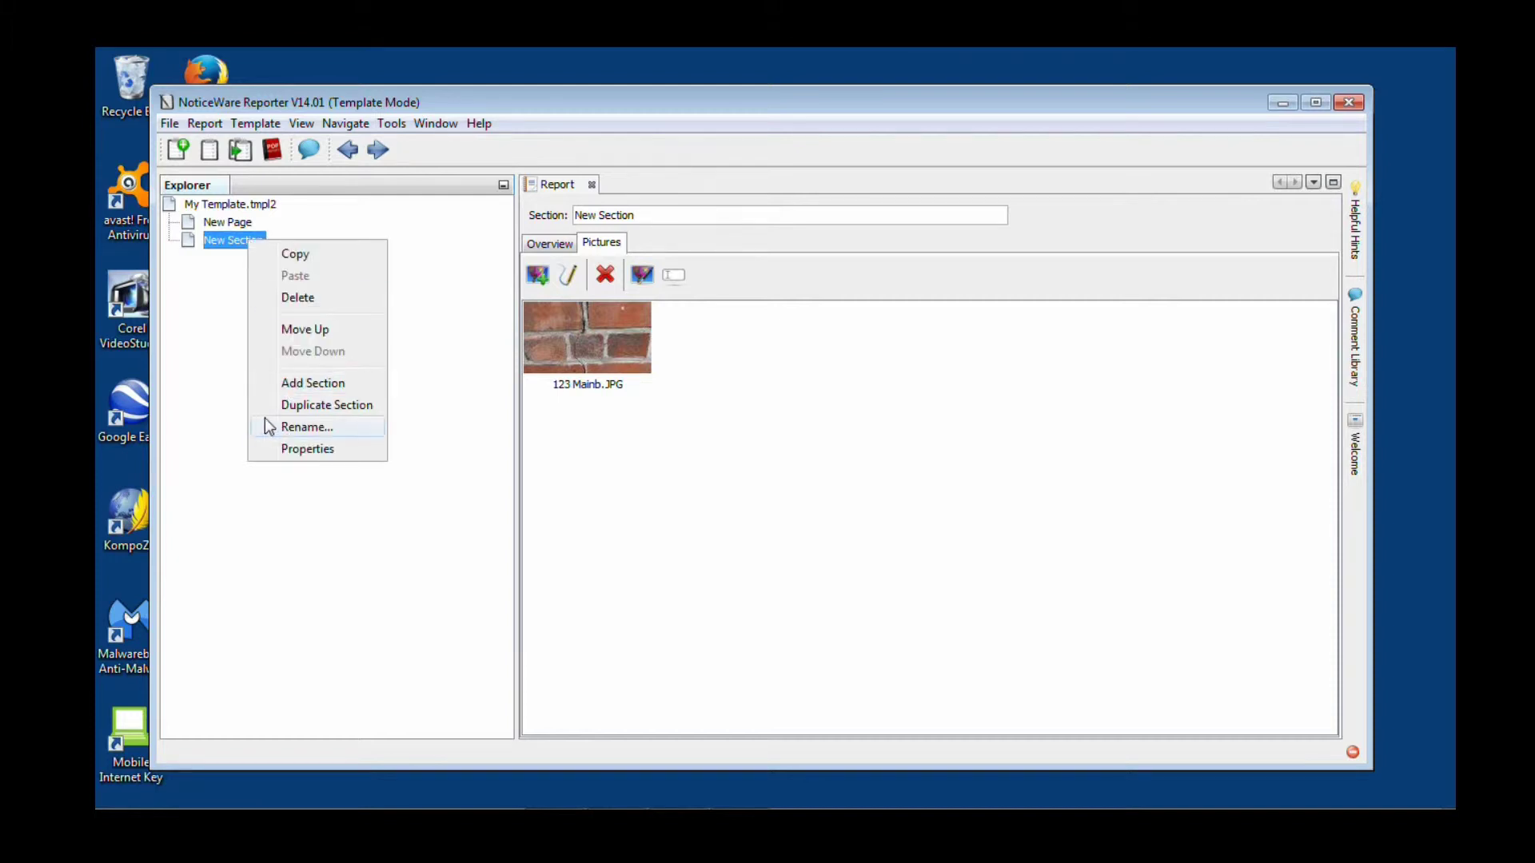
pyautogui.click(359, 385)
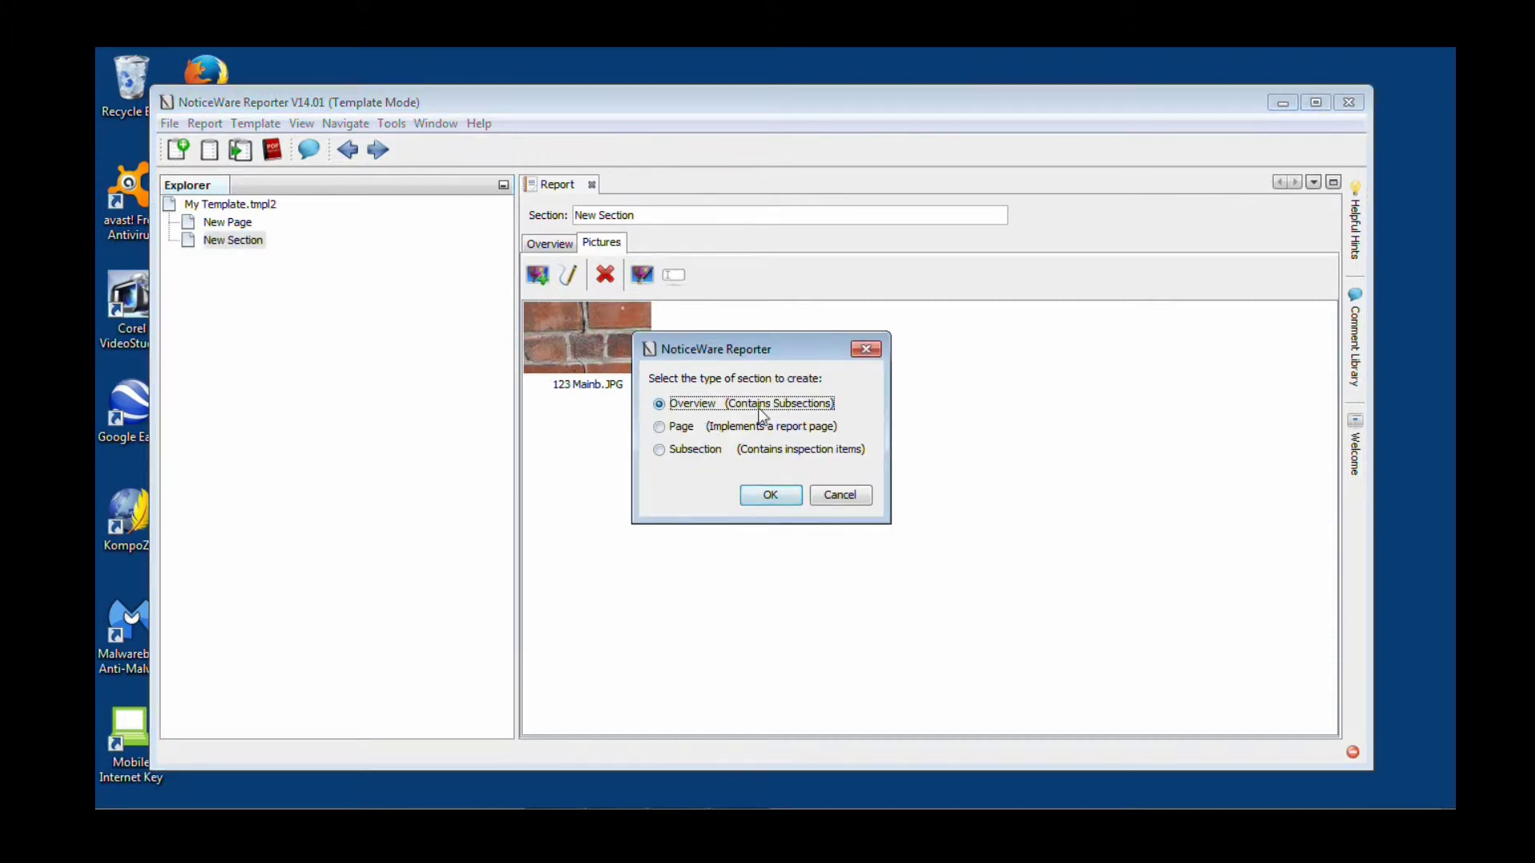
pyautogui.click(660, 450)
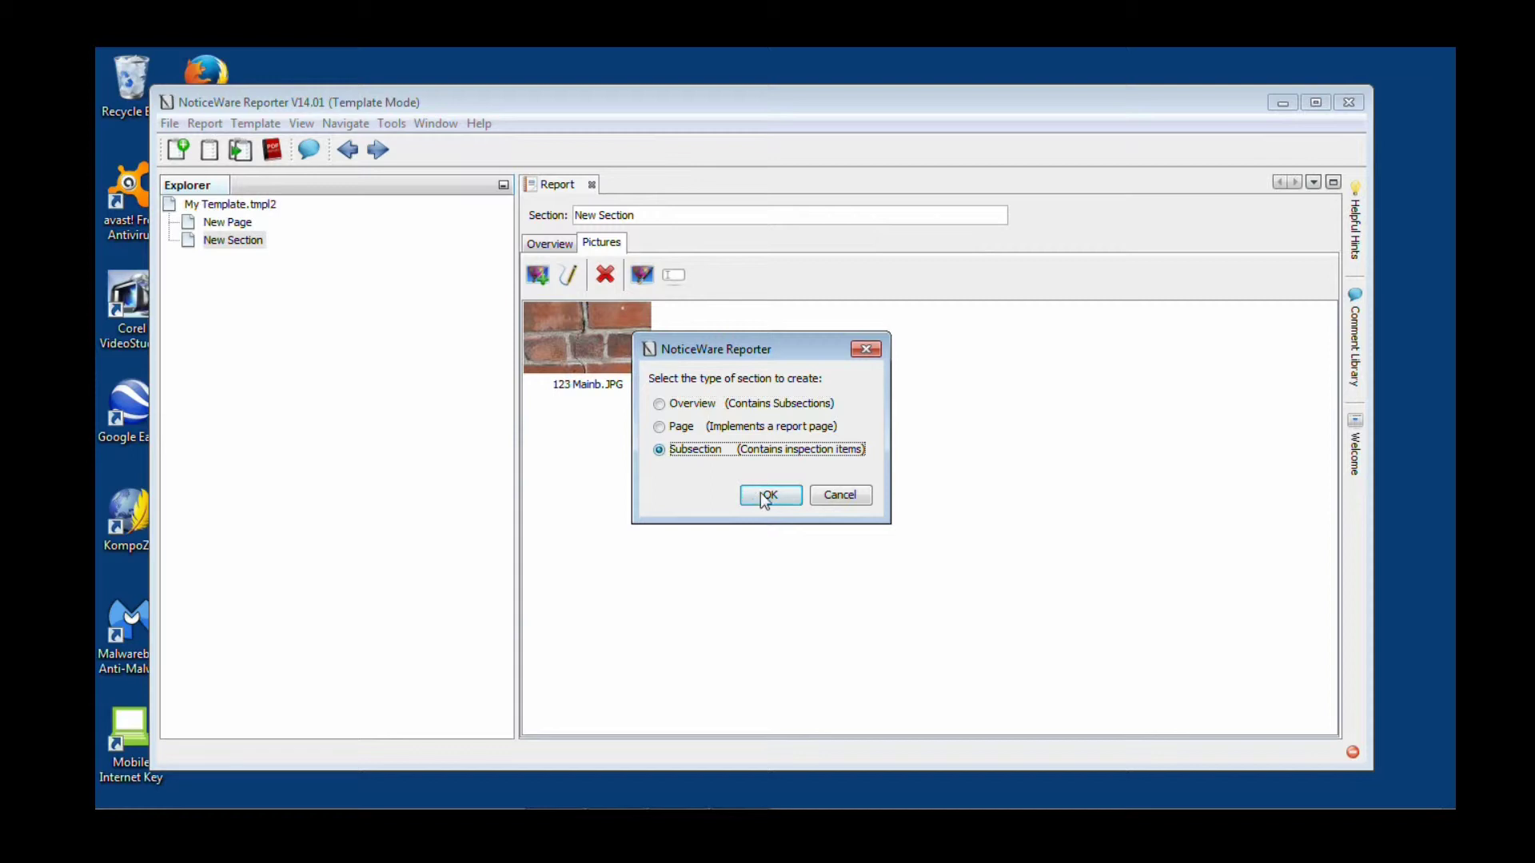
pyautogui.click(766, 497)
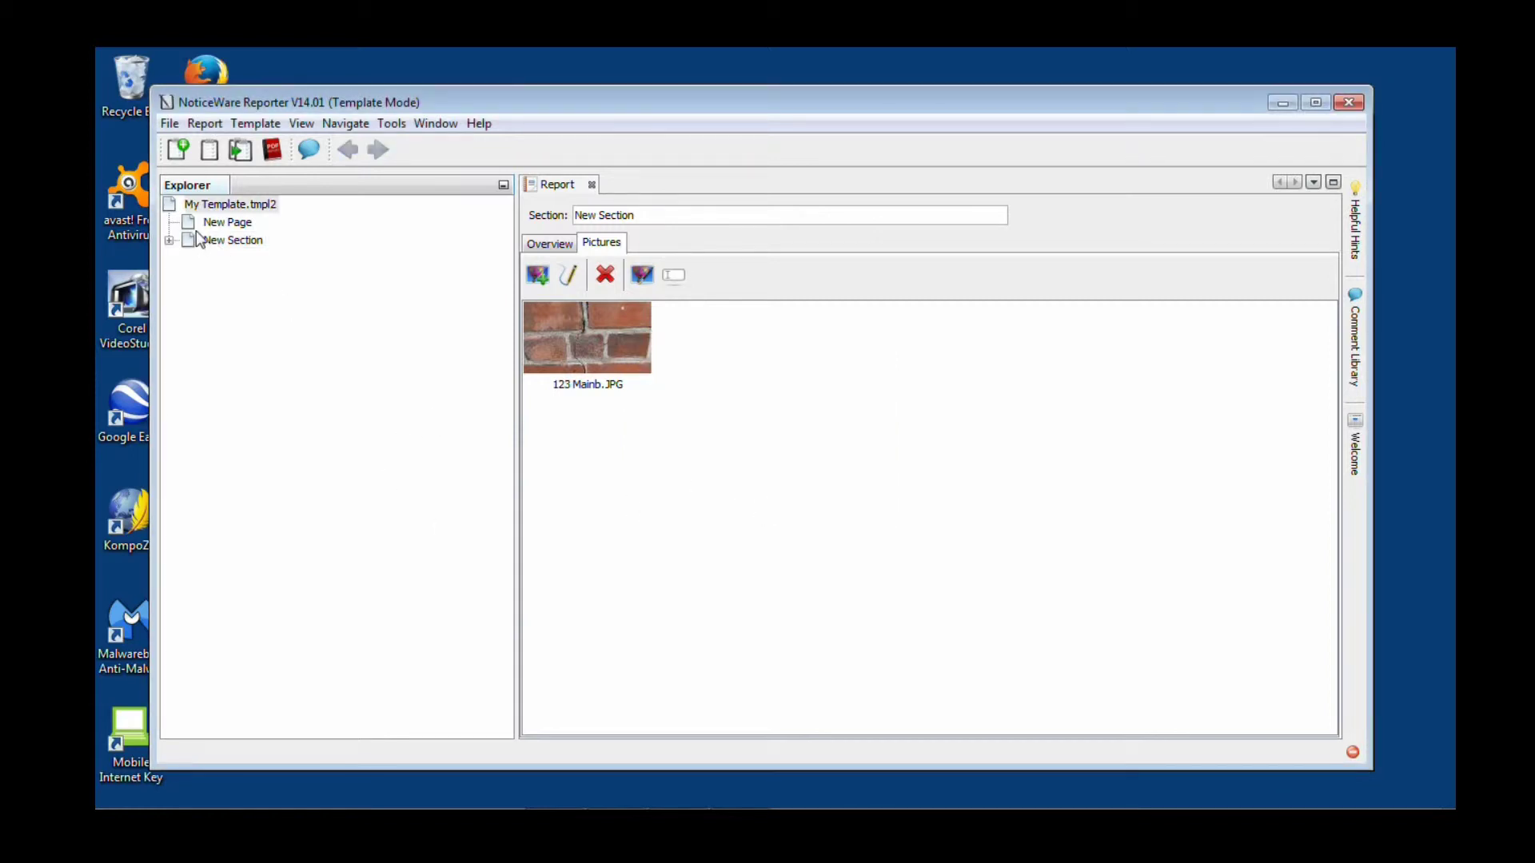
pyautogui.click(169, 241)
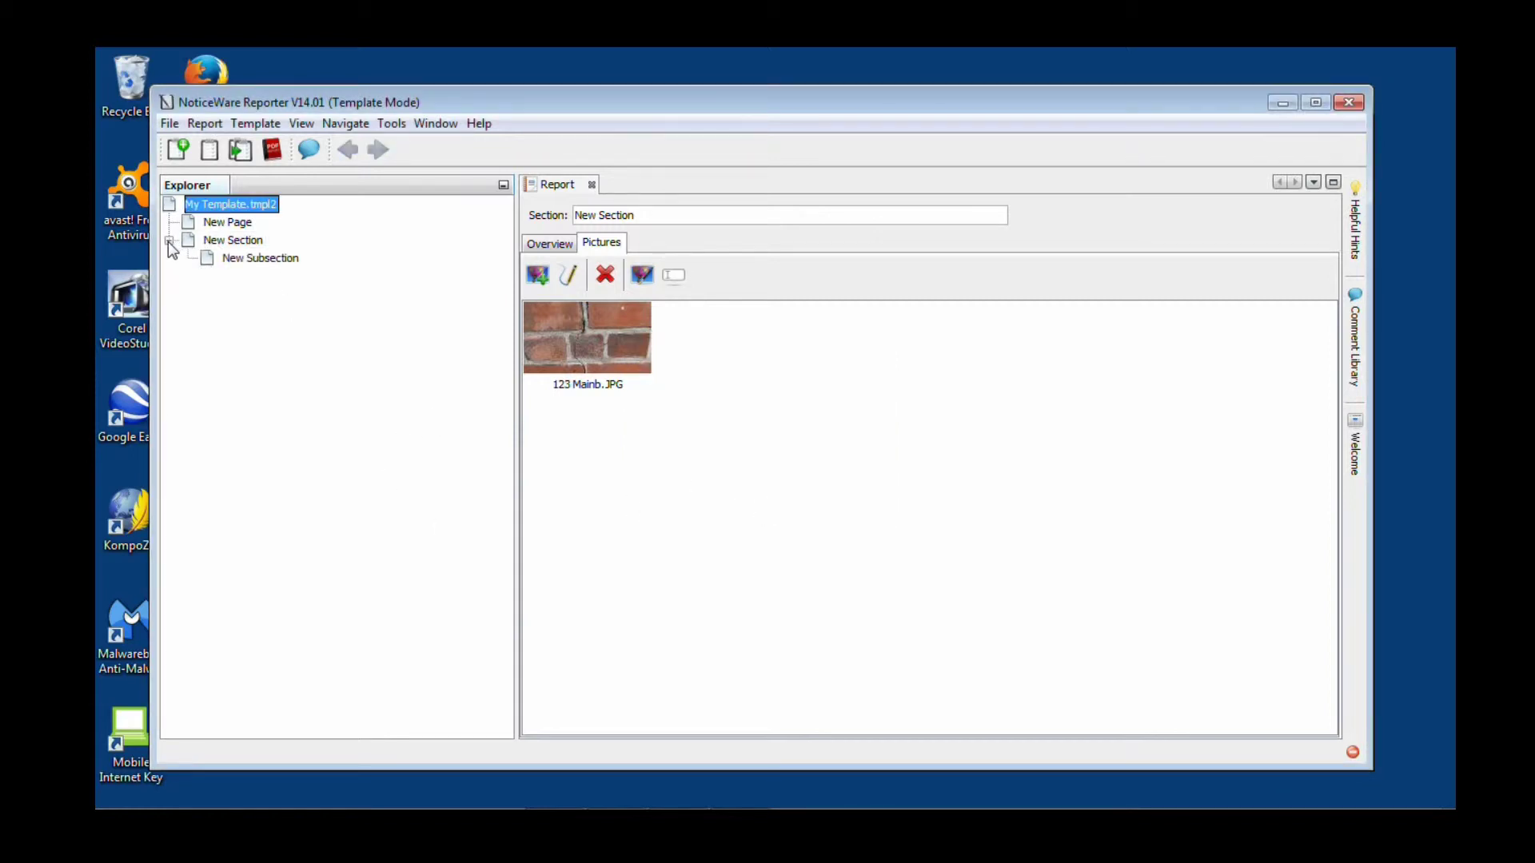
# Open the new subsection and change its name to Roof
pyautogui.click(243, 264)
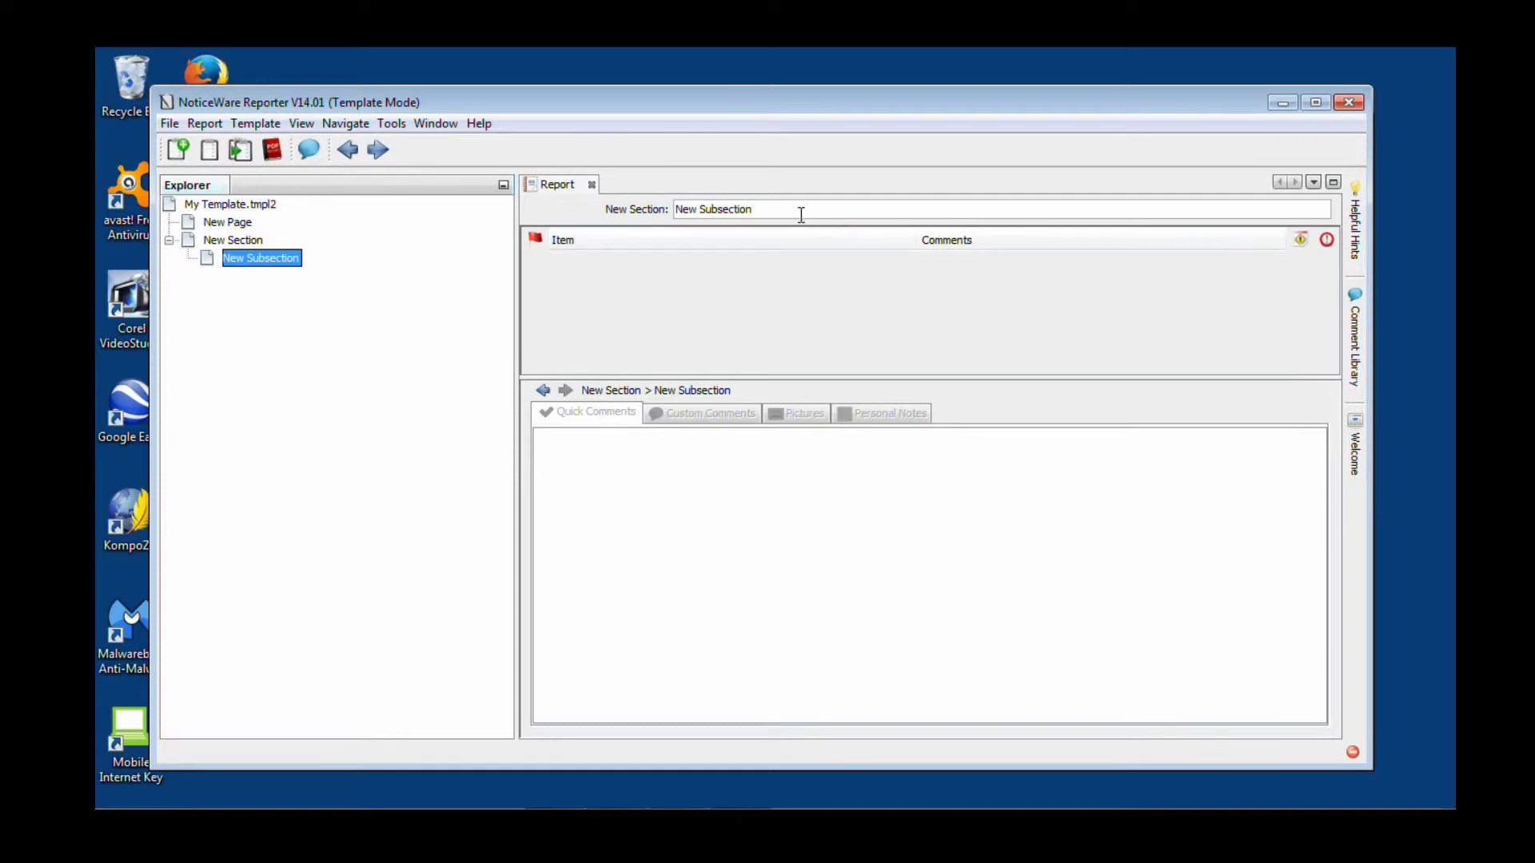
pyautogui.moveTo(801, 214); pyautogui.dragTo(689, 210)
pyautogui.click(726, 209)
pyautogui.moveTo(785, 209); pyautogui.dragTo(564, 209)
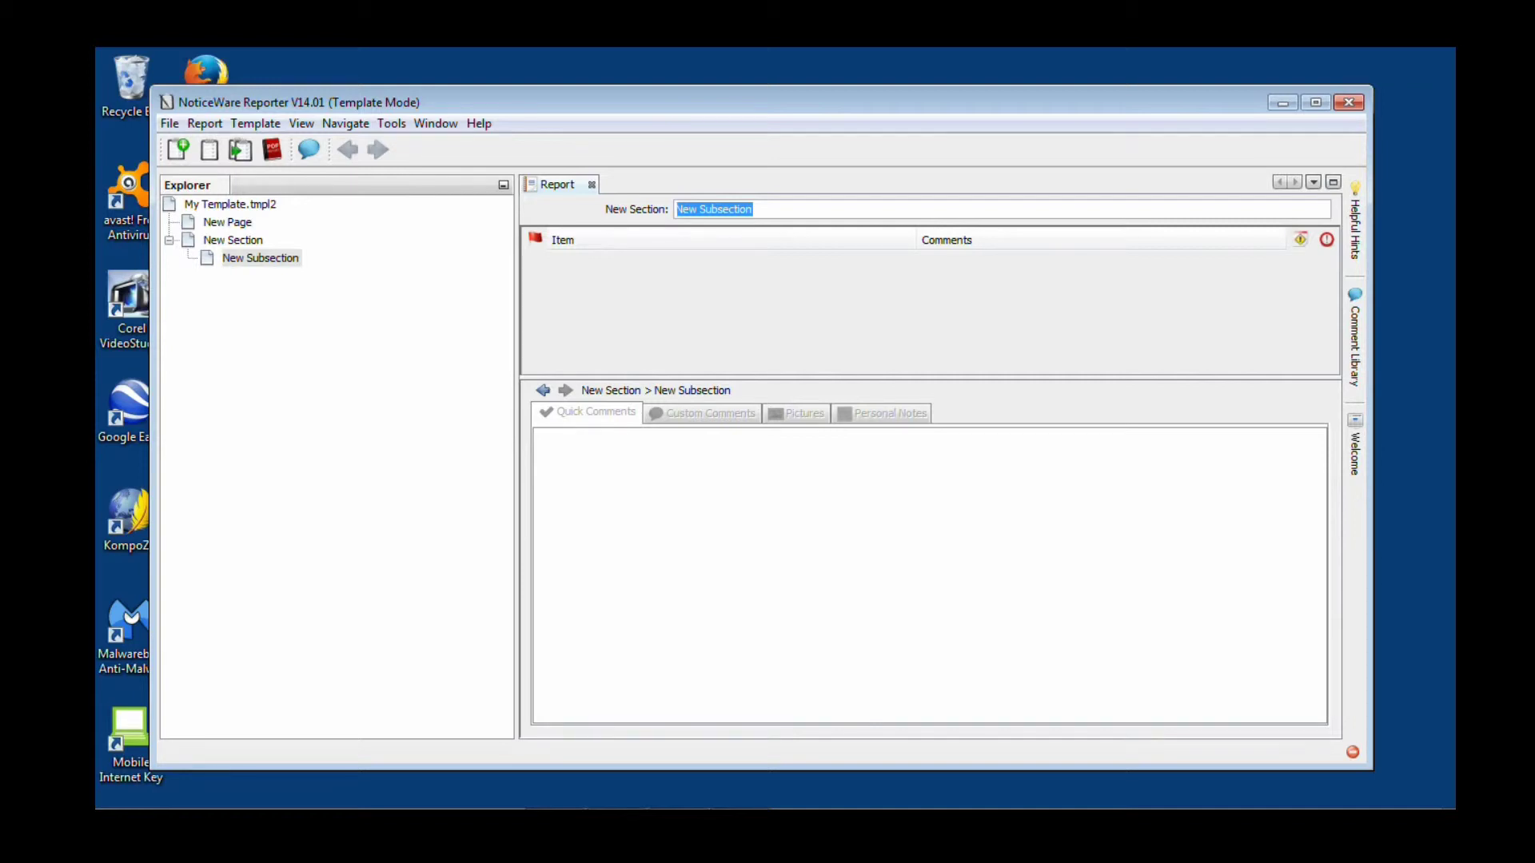
pyautogui.write('Roof')
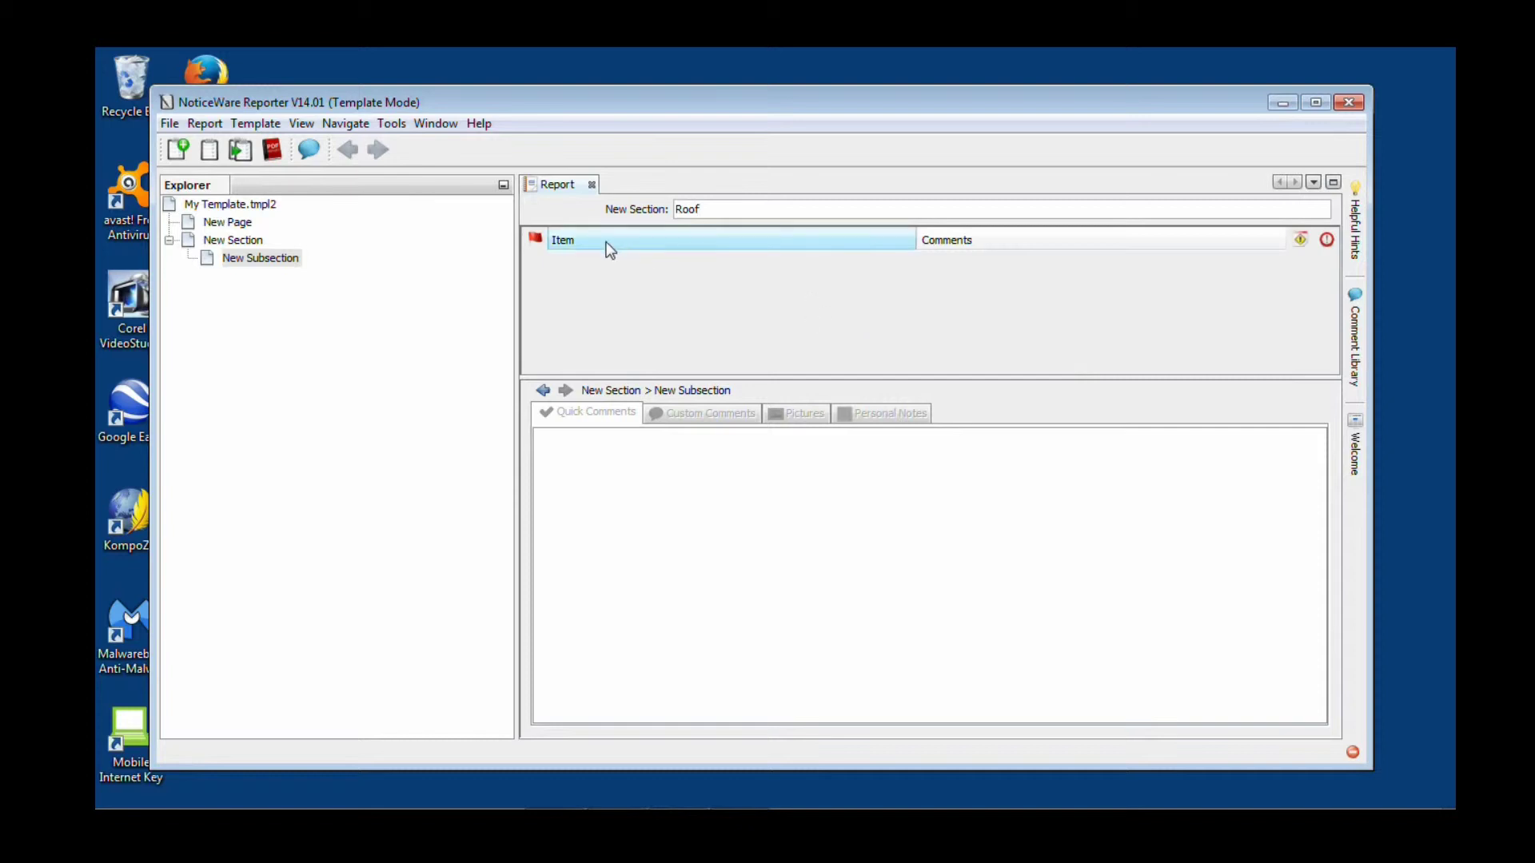
# Add a new inspection item called Covering to the Roof subsection
pyautogui.rightClick(613, 263)
pyautogui.click(670, 386)
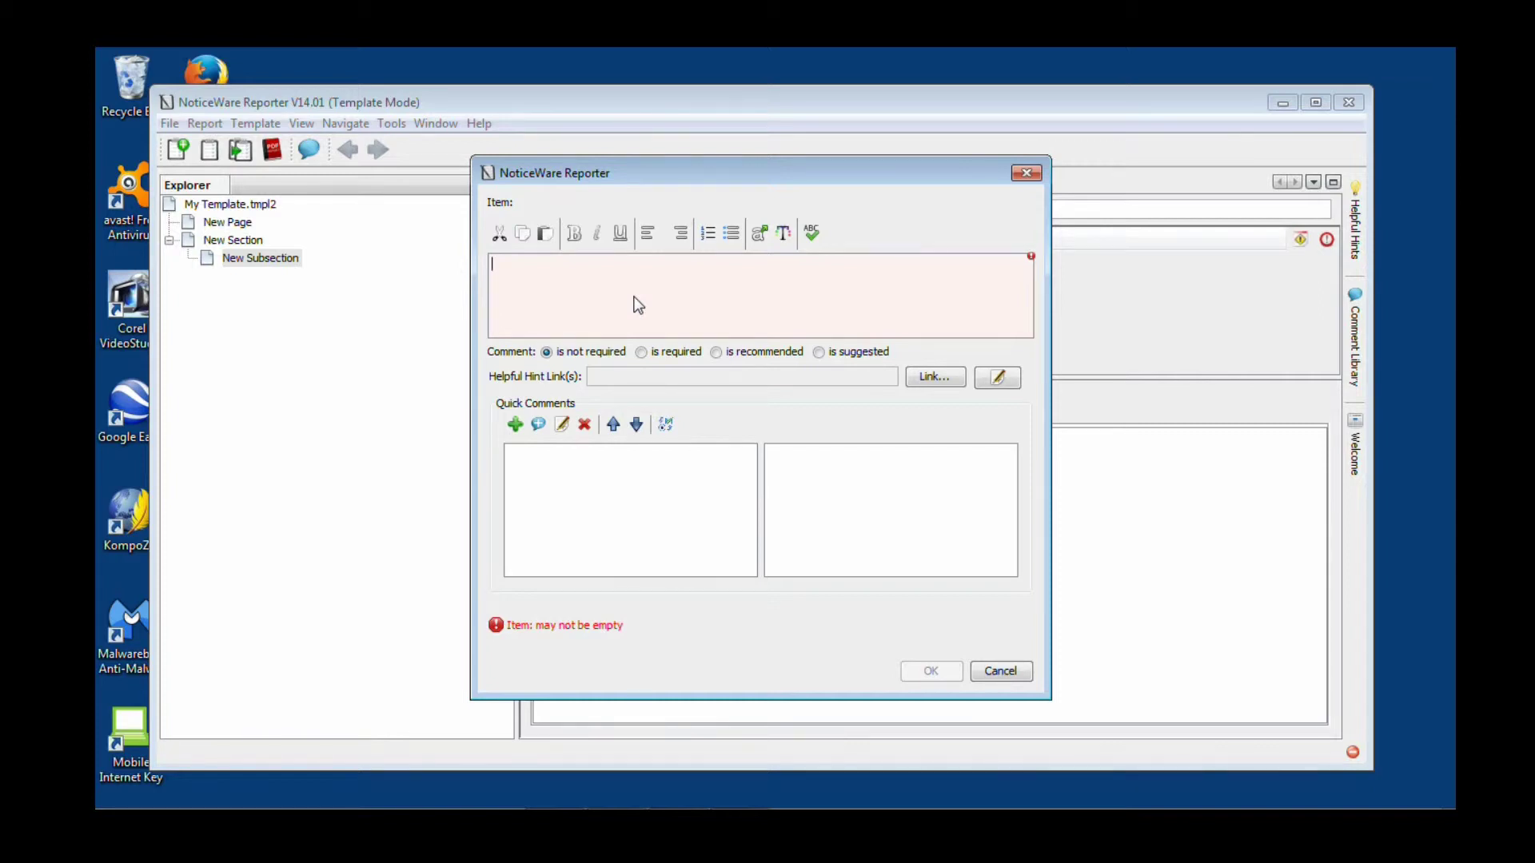
pyautogui.write('Covering')
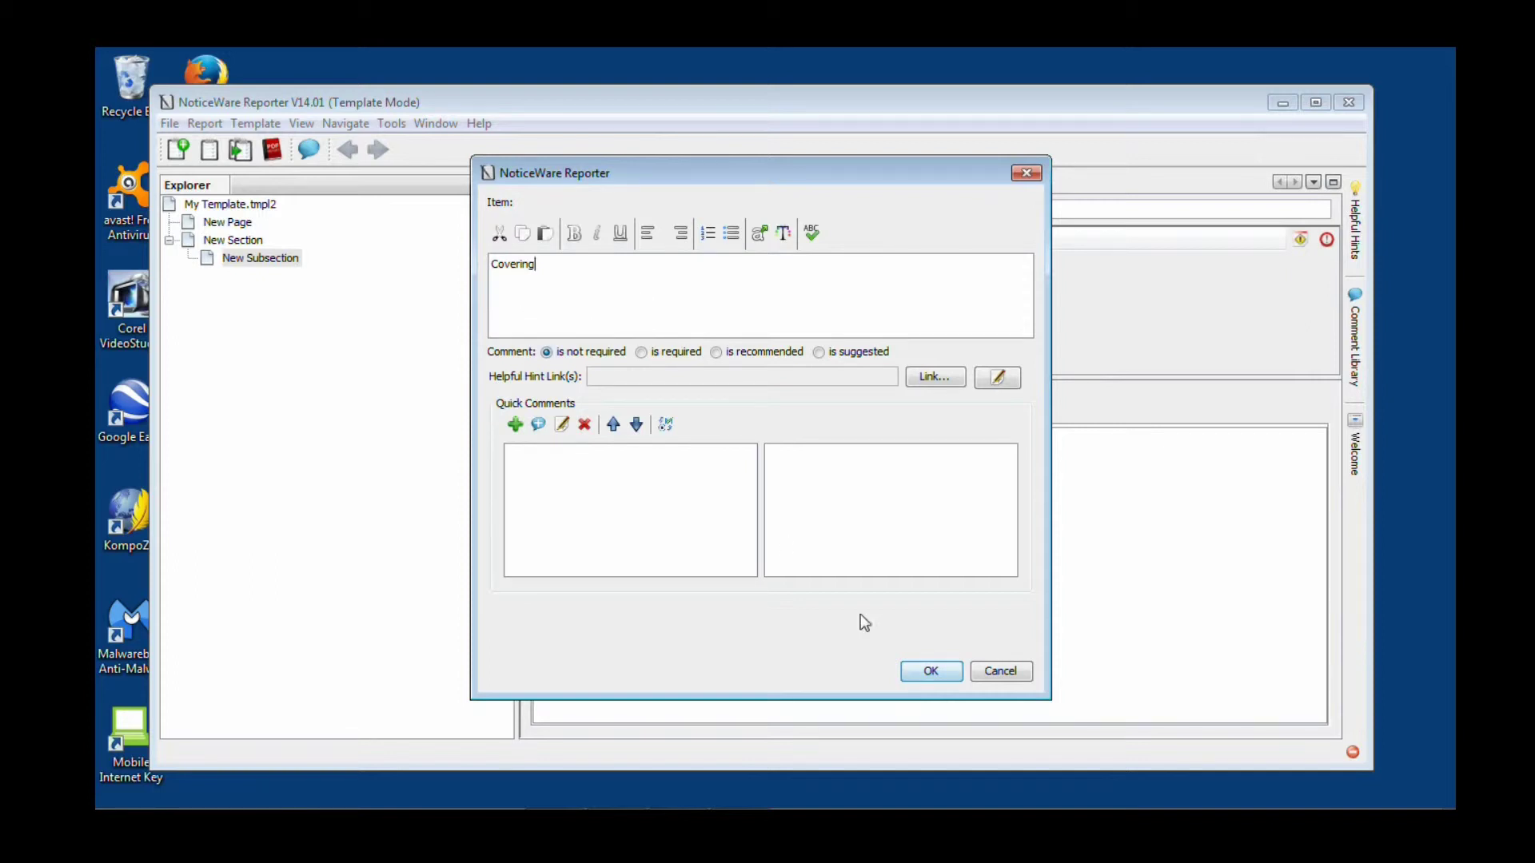
pyautogui.click(931, 670)
# Open the Covering item for editing and add a quick comment labelled Fair with the AND option
pyautogui.click(628, 260)
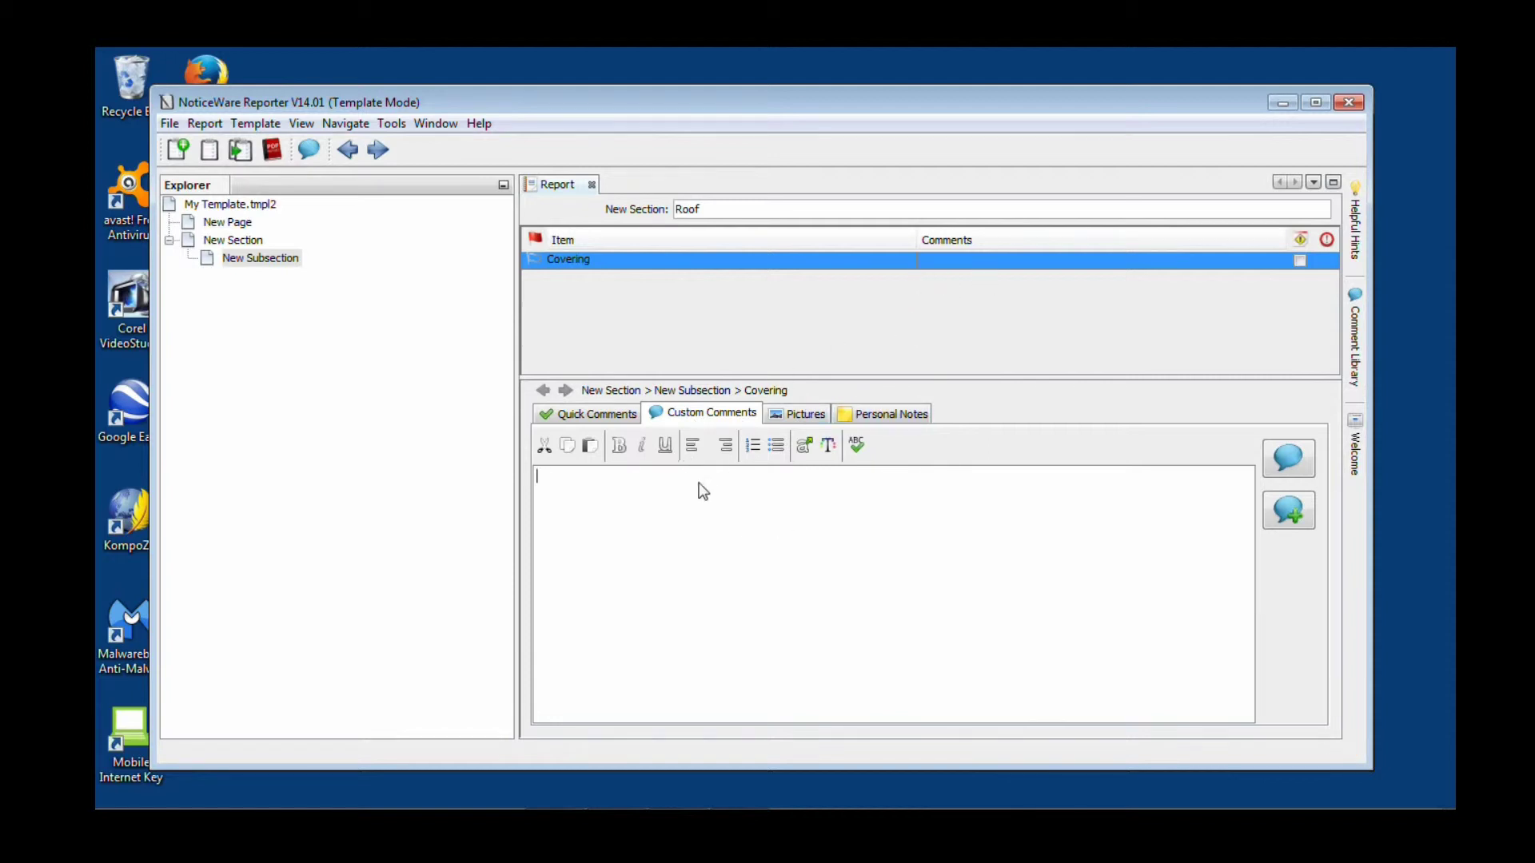
pyautogui.click(575, 414)
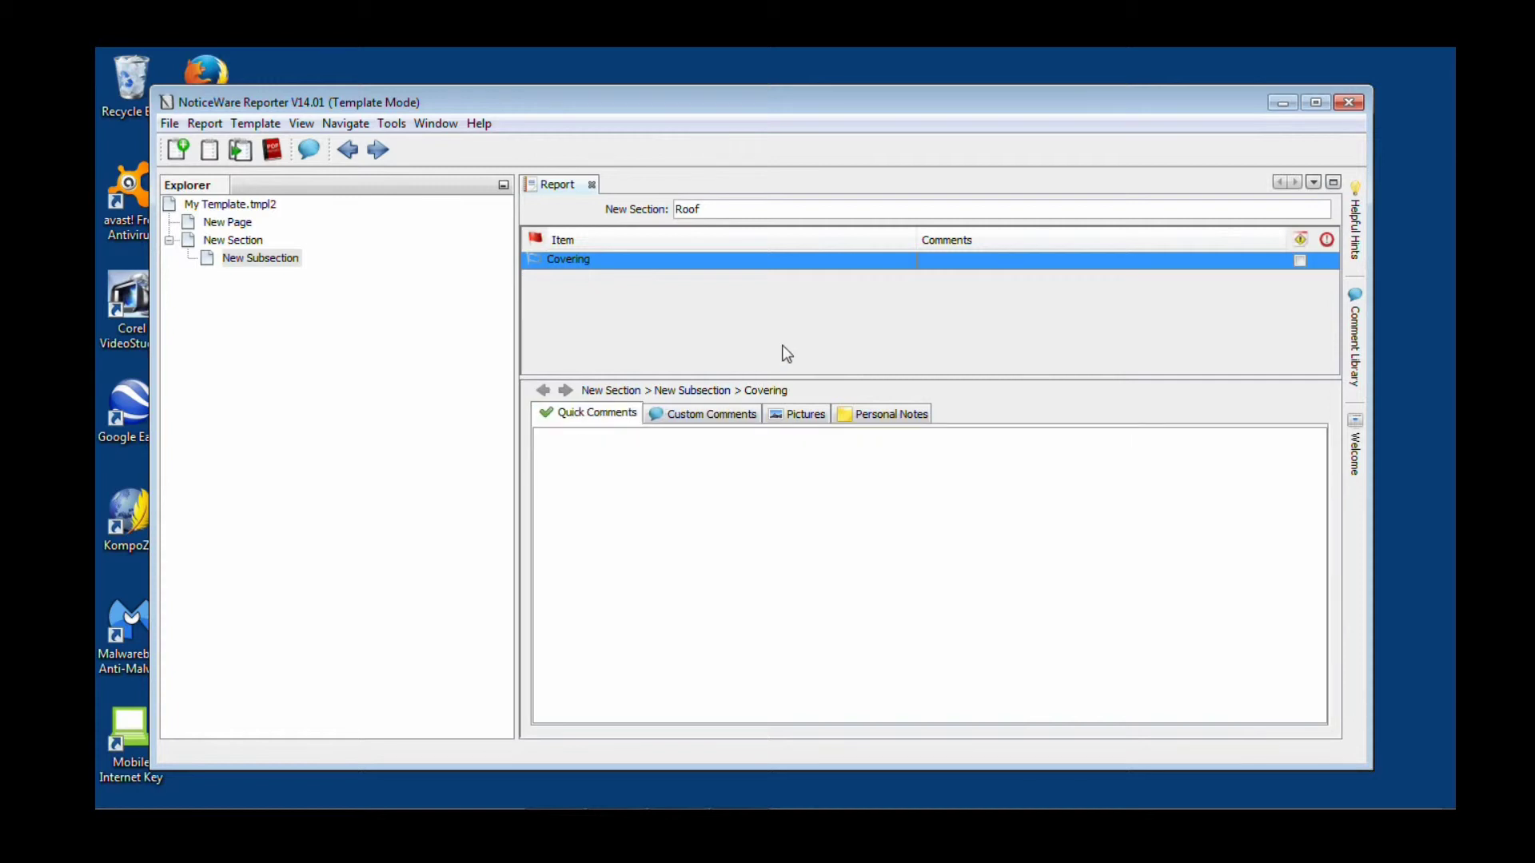
pyautogui.rightClick(646, 268)
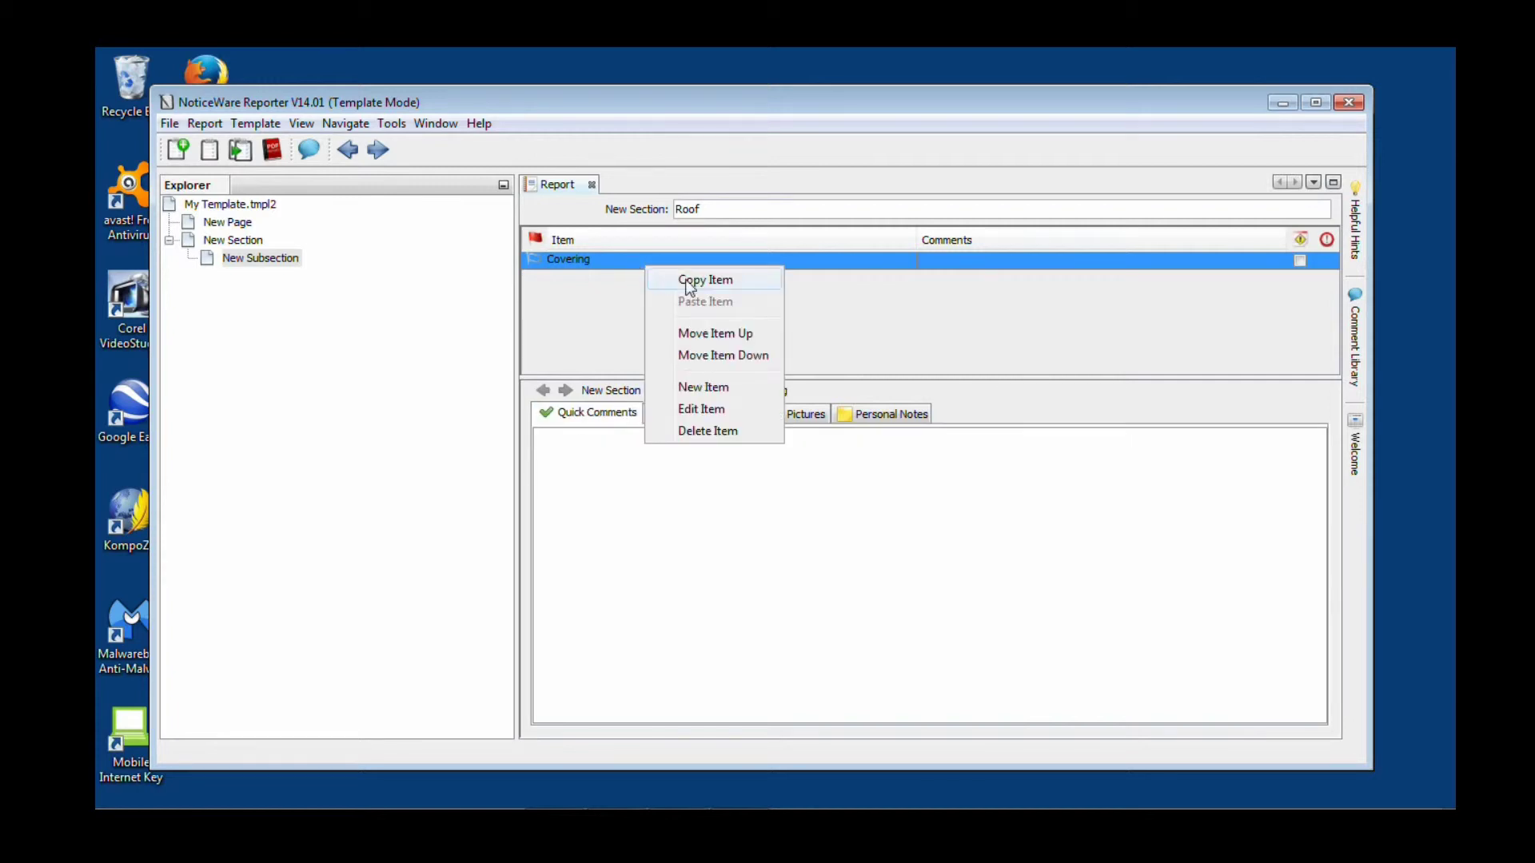
pyautogui.click(714, 410)
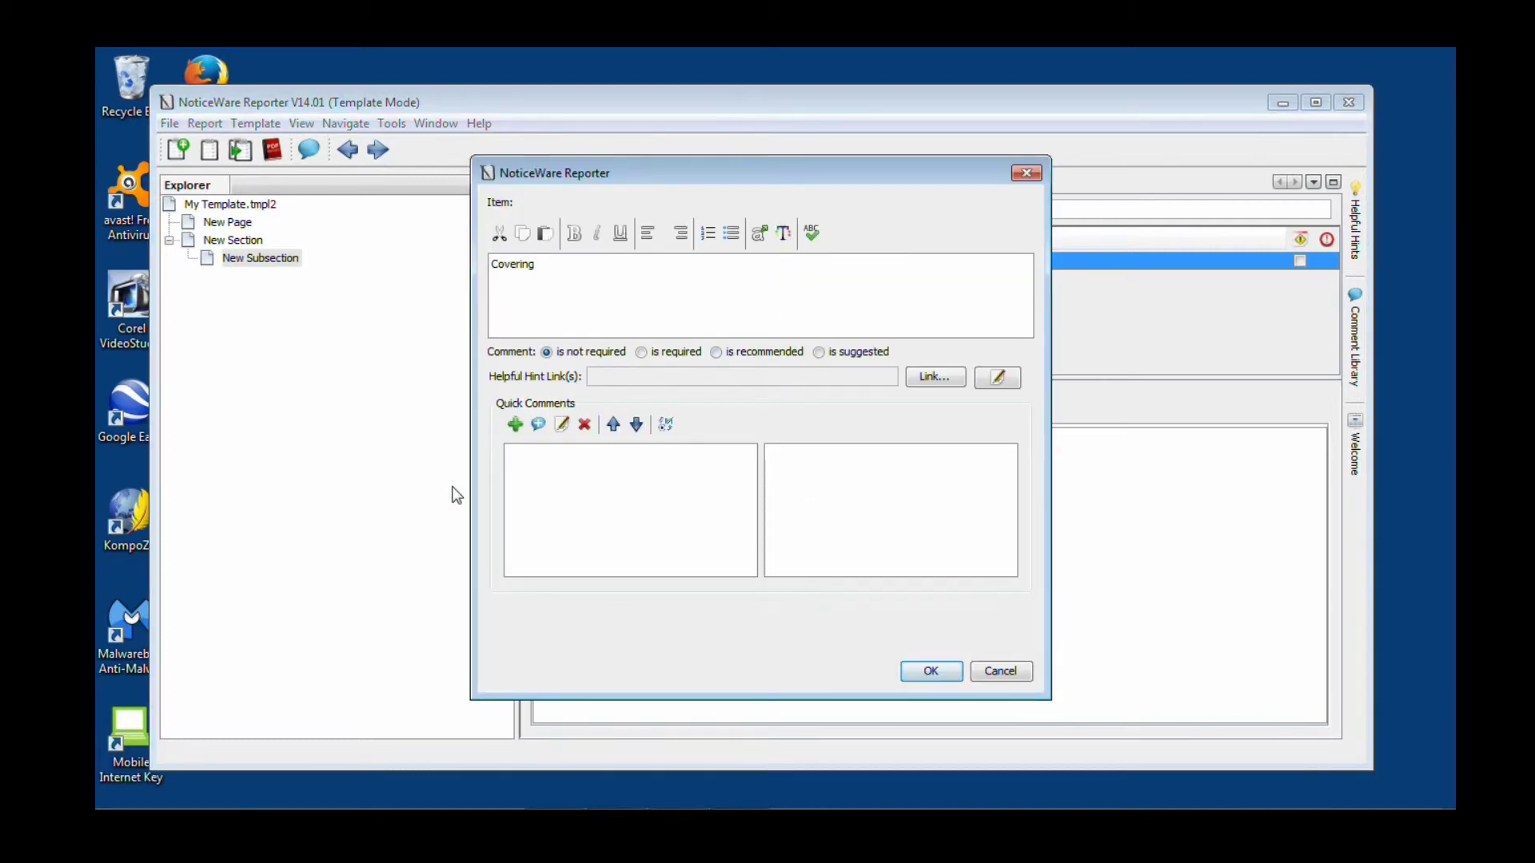
pyautogui.click(515, 425)
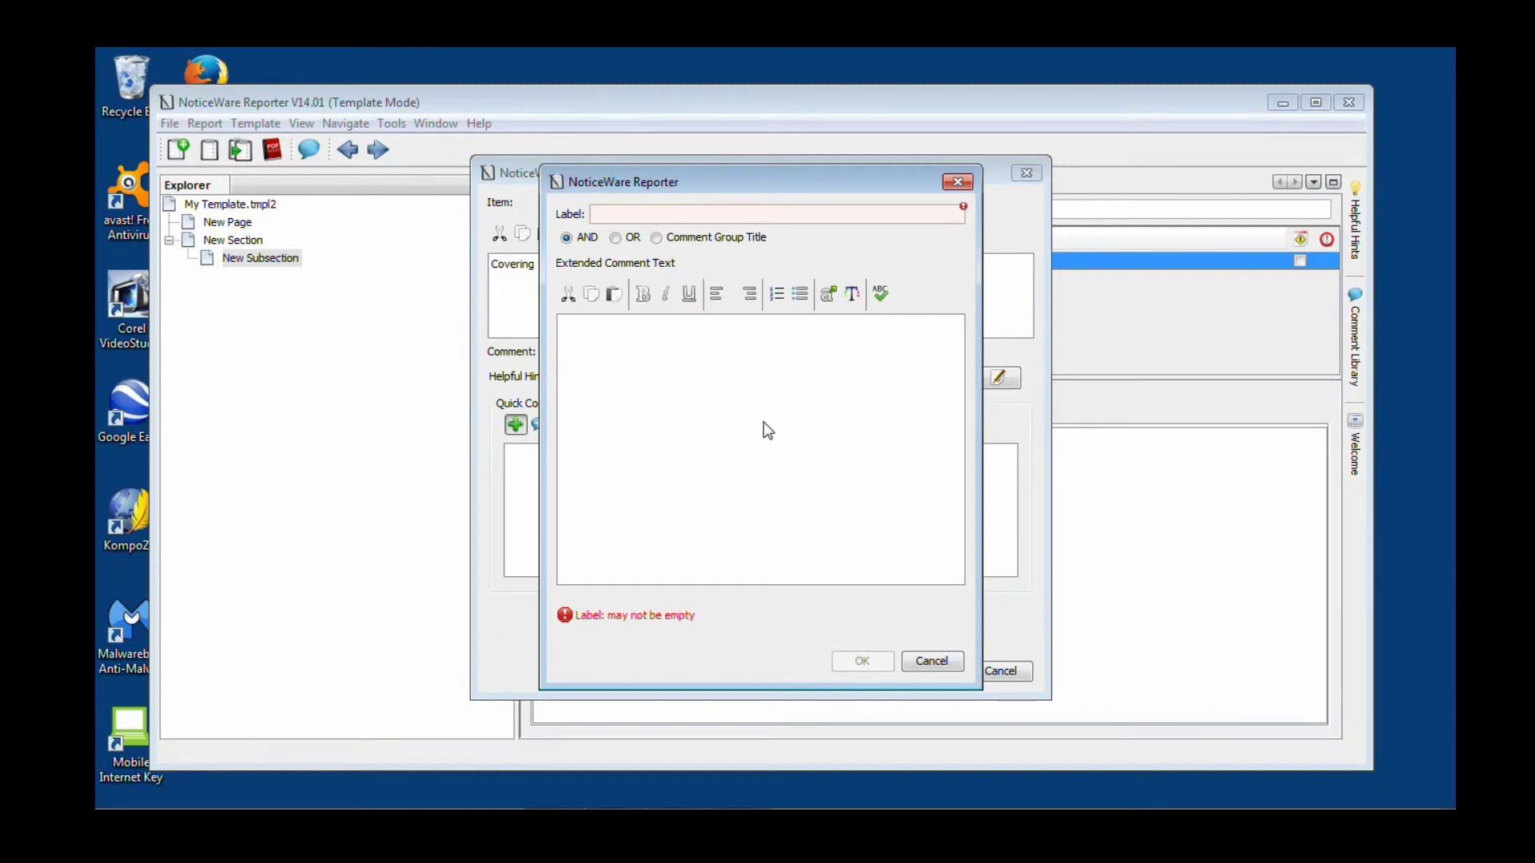
pyautogui.write('Fair')
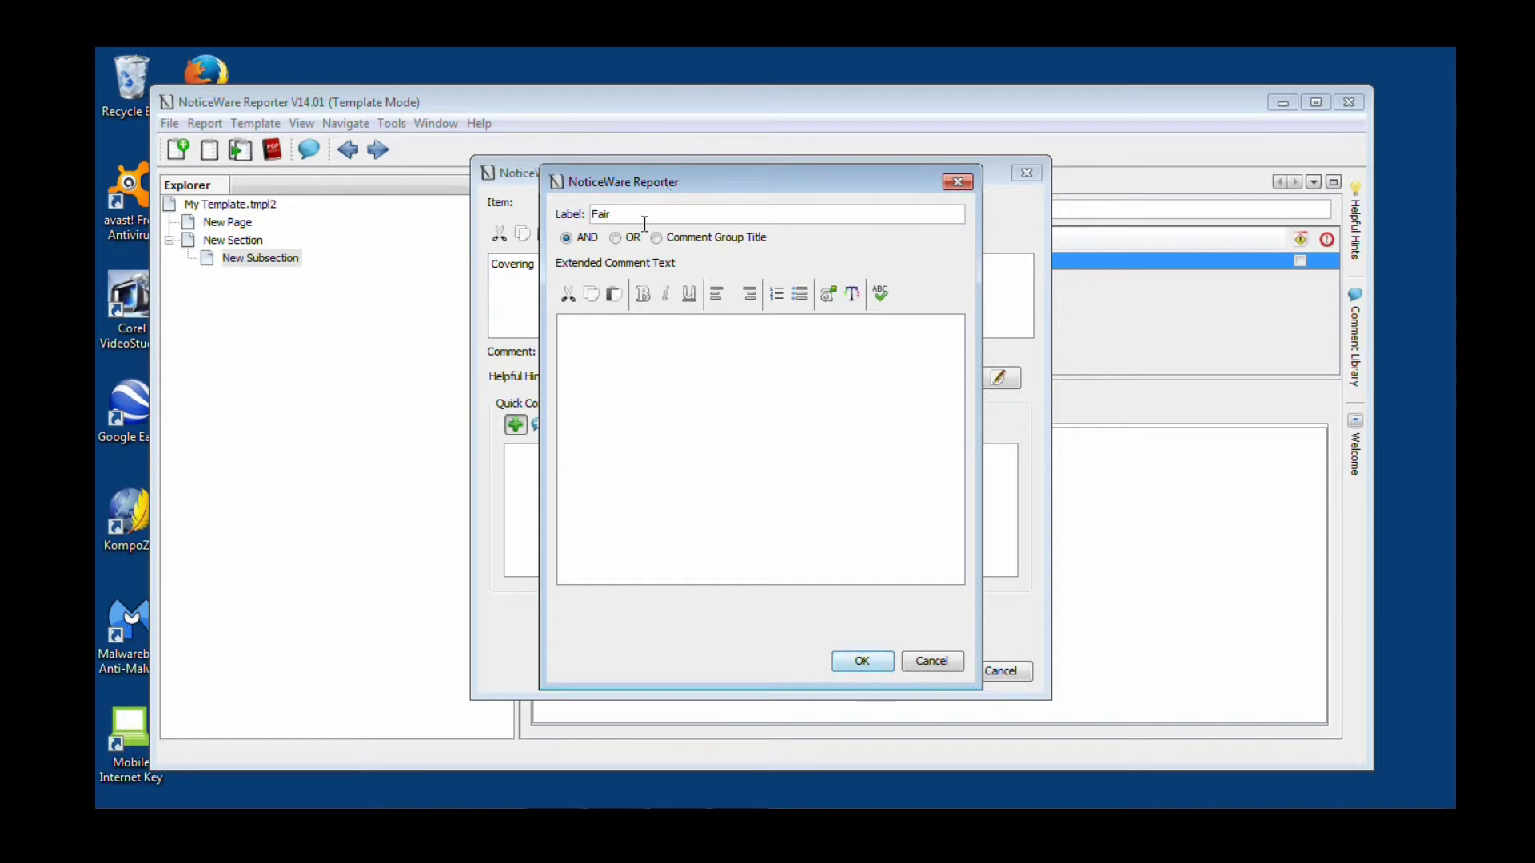
pyautogui.click(670, 382)
pyautogui.click(862, 661)
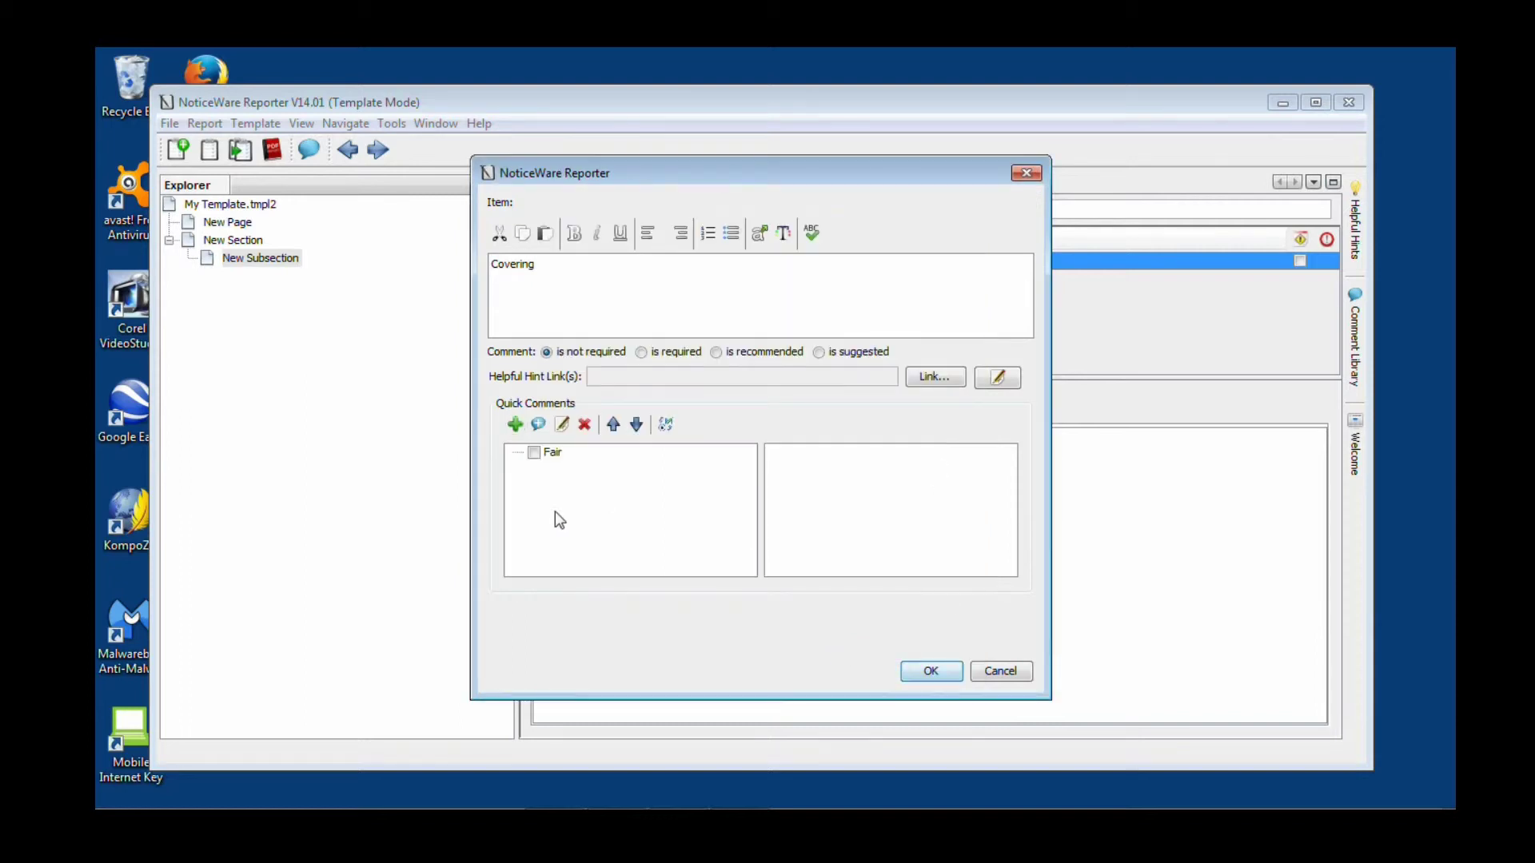
# Add a second quick comment labelled Good to the Covering item
pyautogui.click(514, 425)
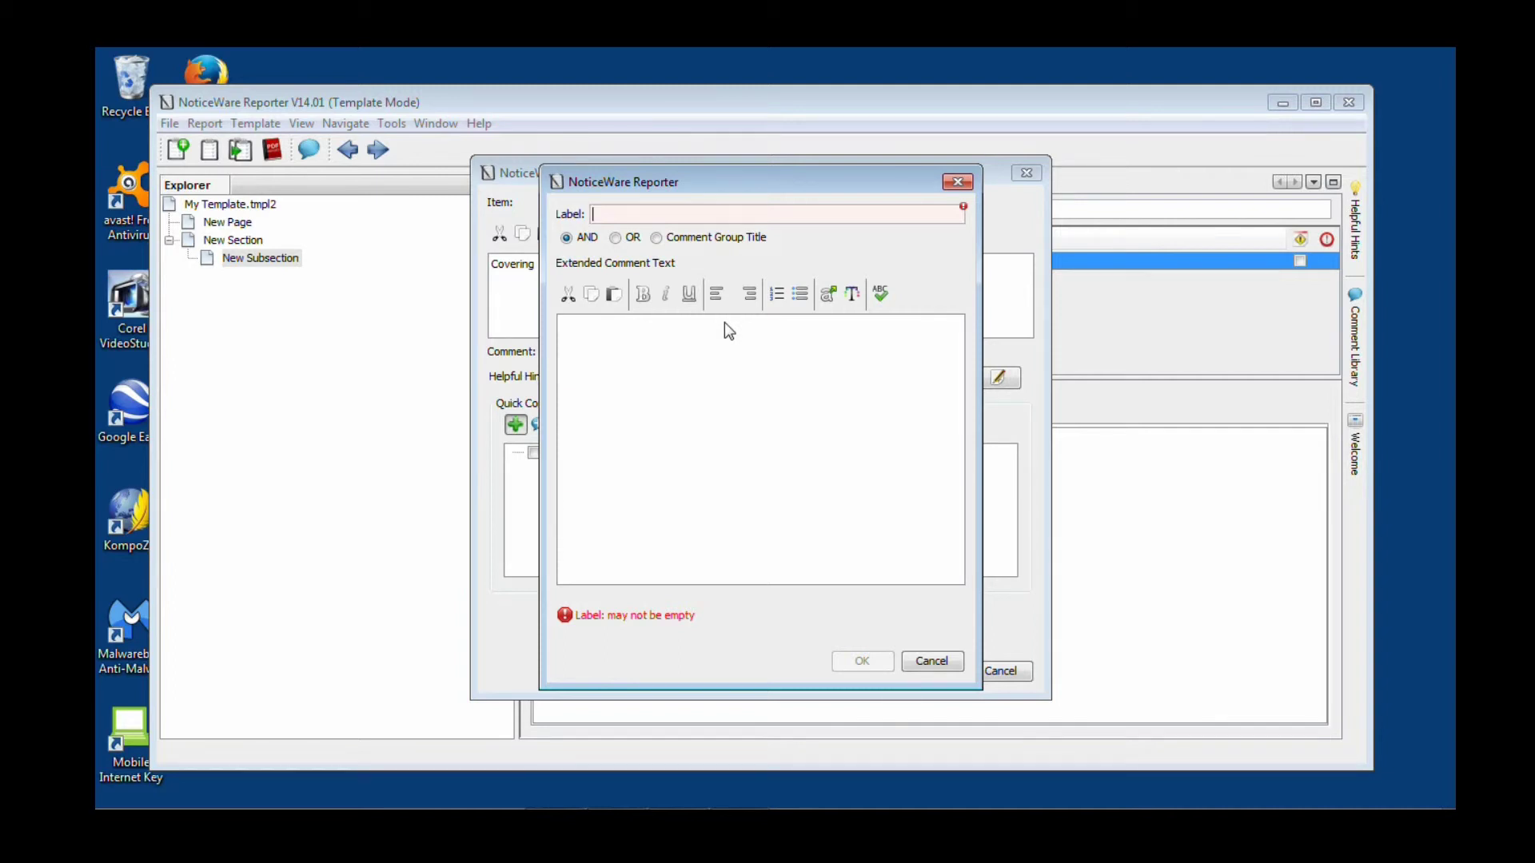
pyautogui.write('Good')
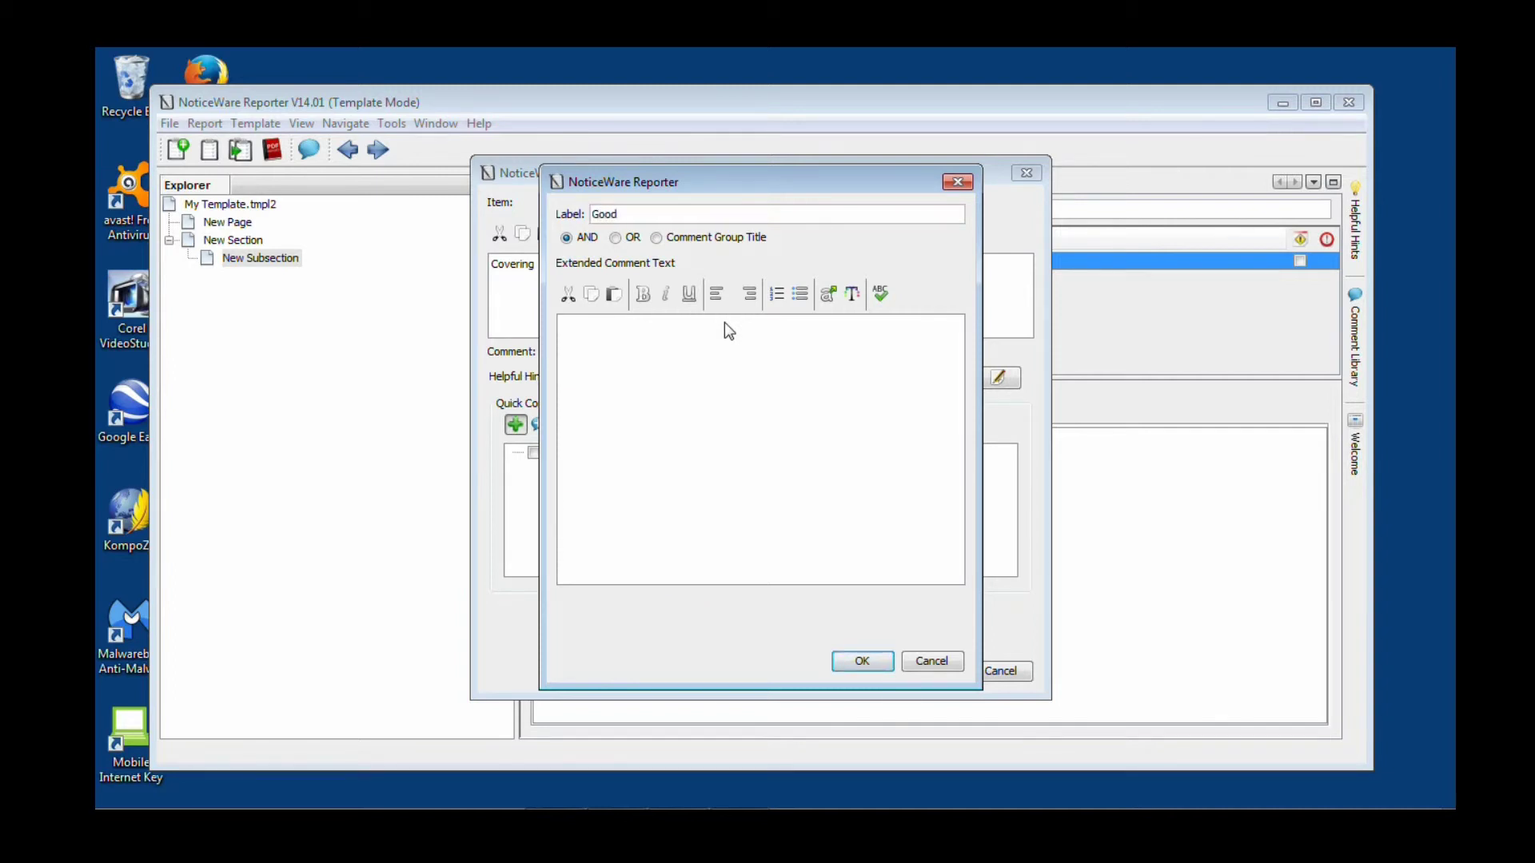
pyautogui.click(862, 661)
# Add a third quick comment labelled Satisfactory and save the Covering item
pyautogui.click(515, 425)
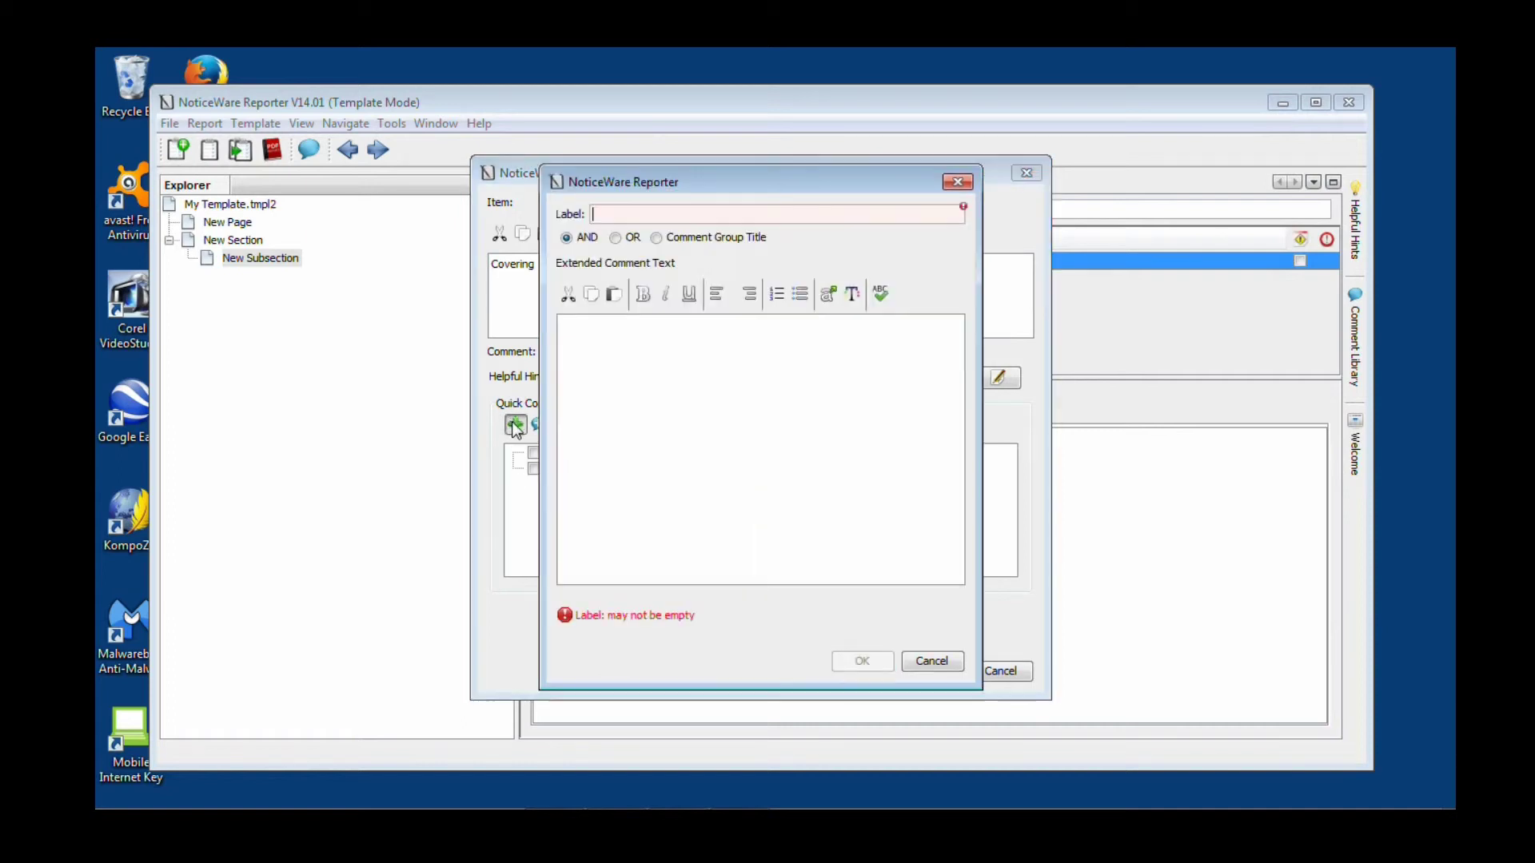
pyautogui.write('Satisfar')
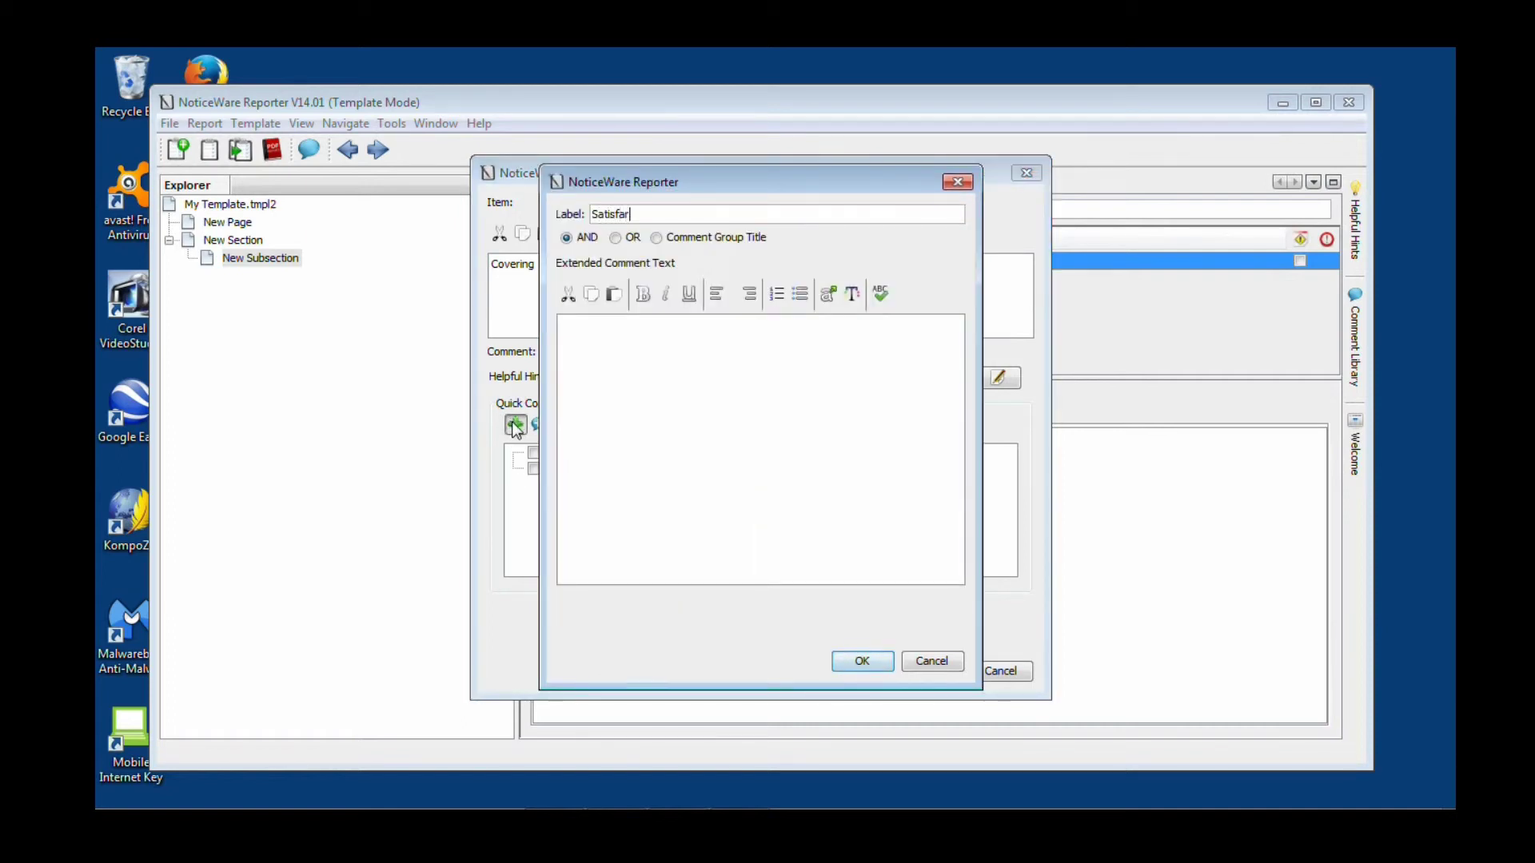
pyautogui.write('tory')
pyautogui.press('BackSpace')
pyautogui.press('BackSpace')
pyautogui.press('BackSpace')
pyautogui.press('BackSpace')
pyautogui.press('BackSpace')
pyautogui.write('ctory')
pyautogui.press('Return')
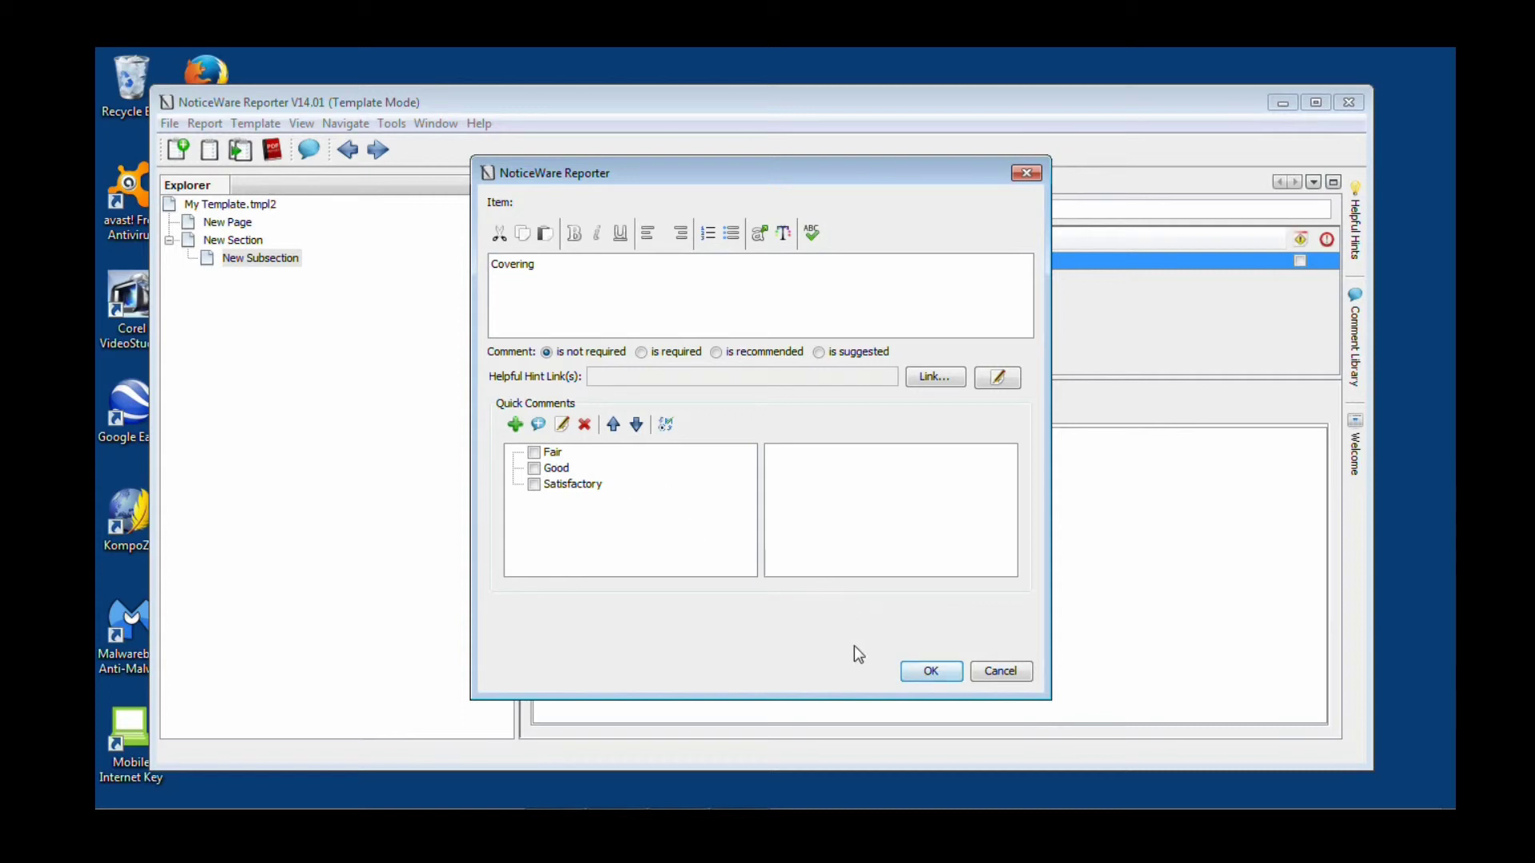
pyautogui.click(929, 672)
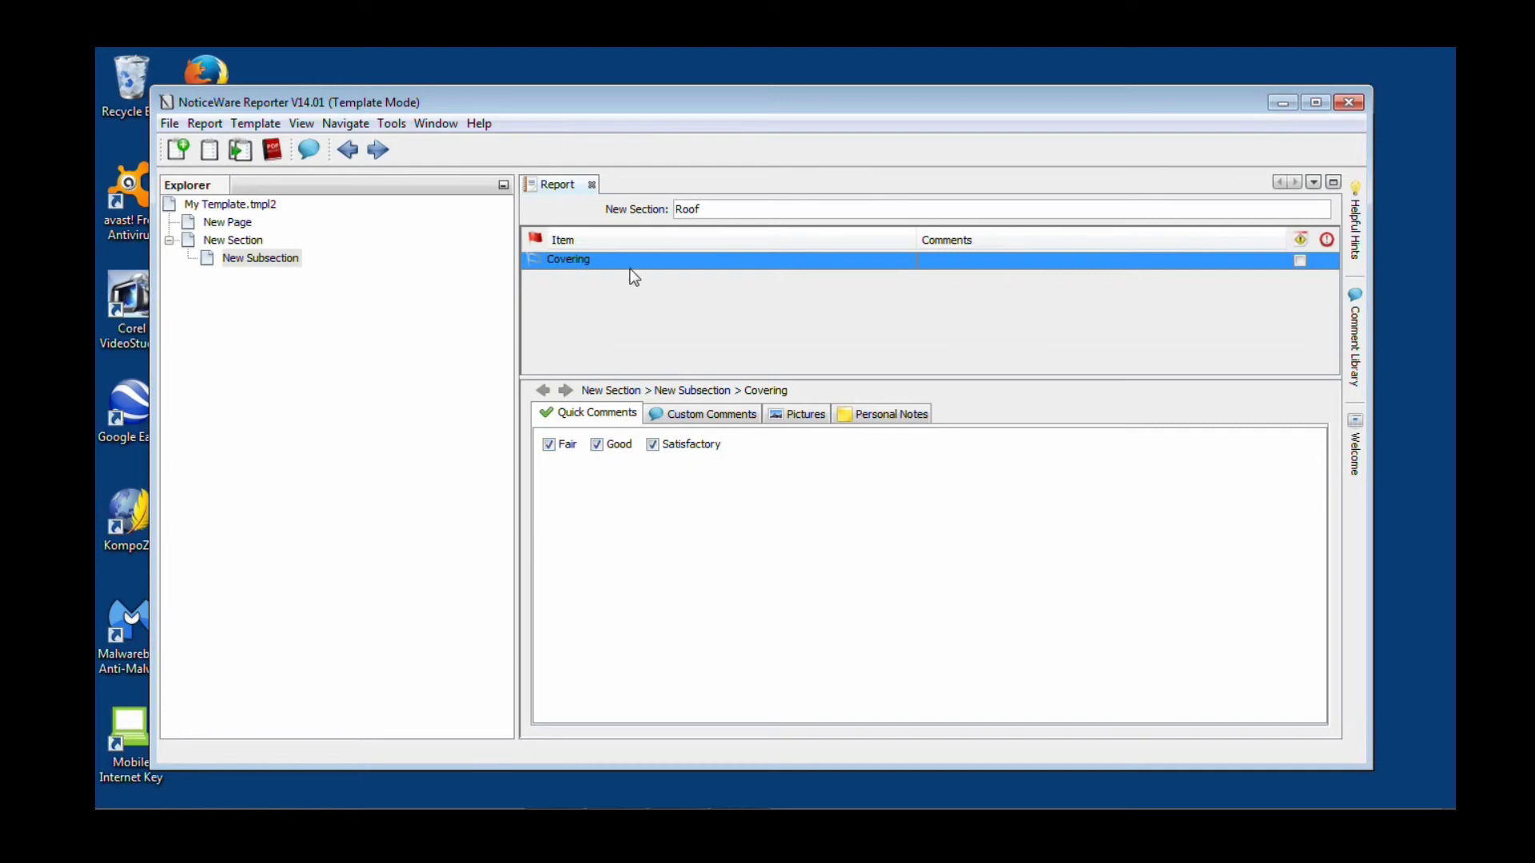
# View the Covering item's custom comments, and rename the overview section containing the Roof subsection to Garage
pyautogui.click(693, 416)
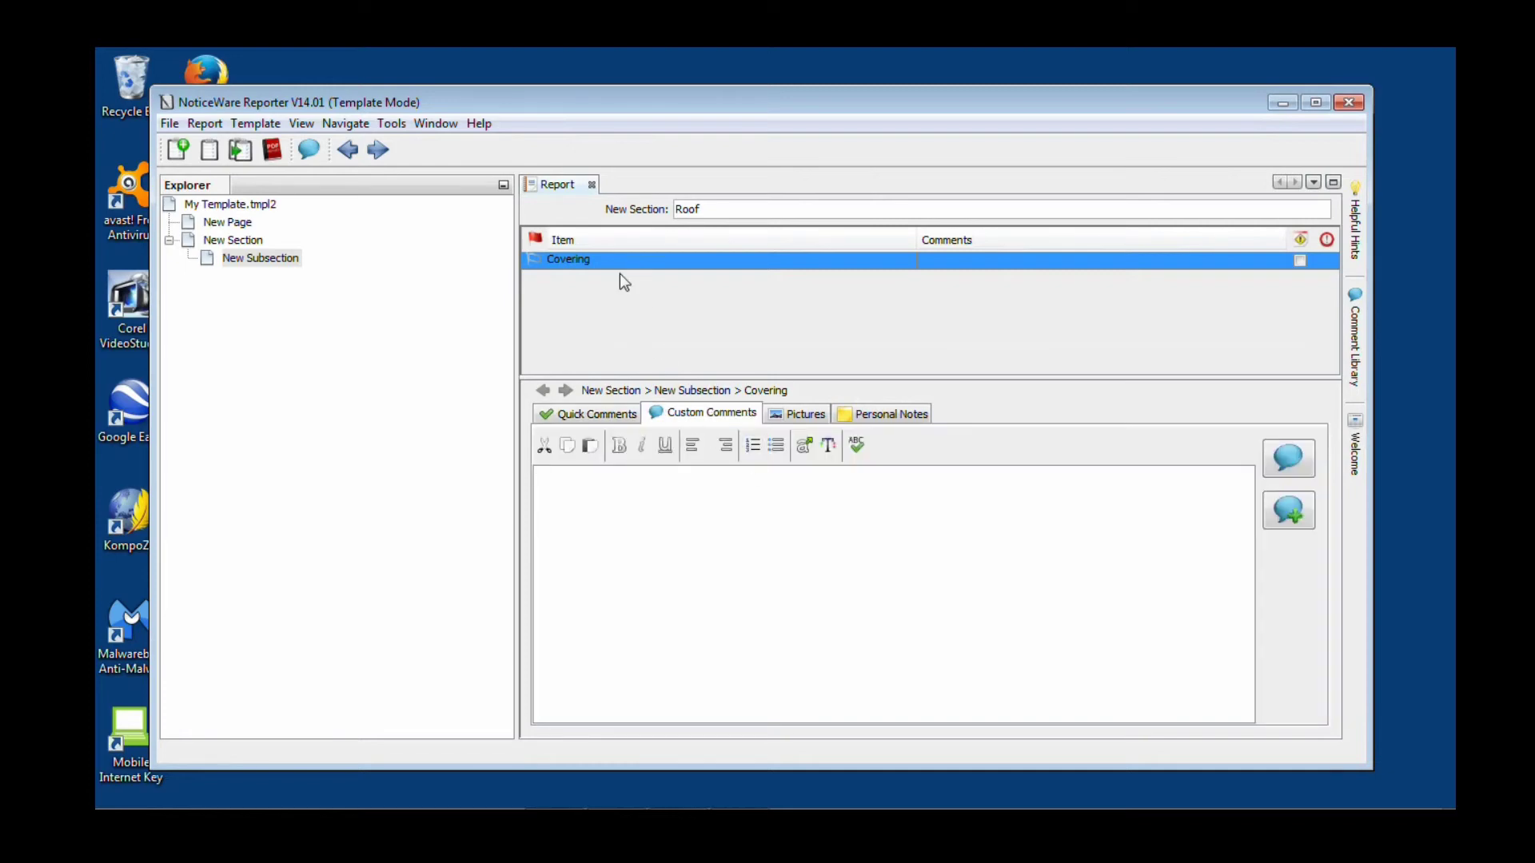
pyautogui.click(239, 258)
pyautogui.click(232, 240)
pyautogui.click(639, 216)
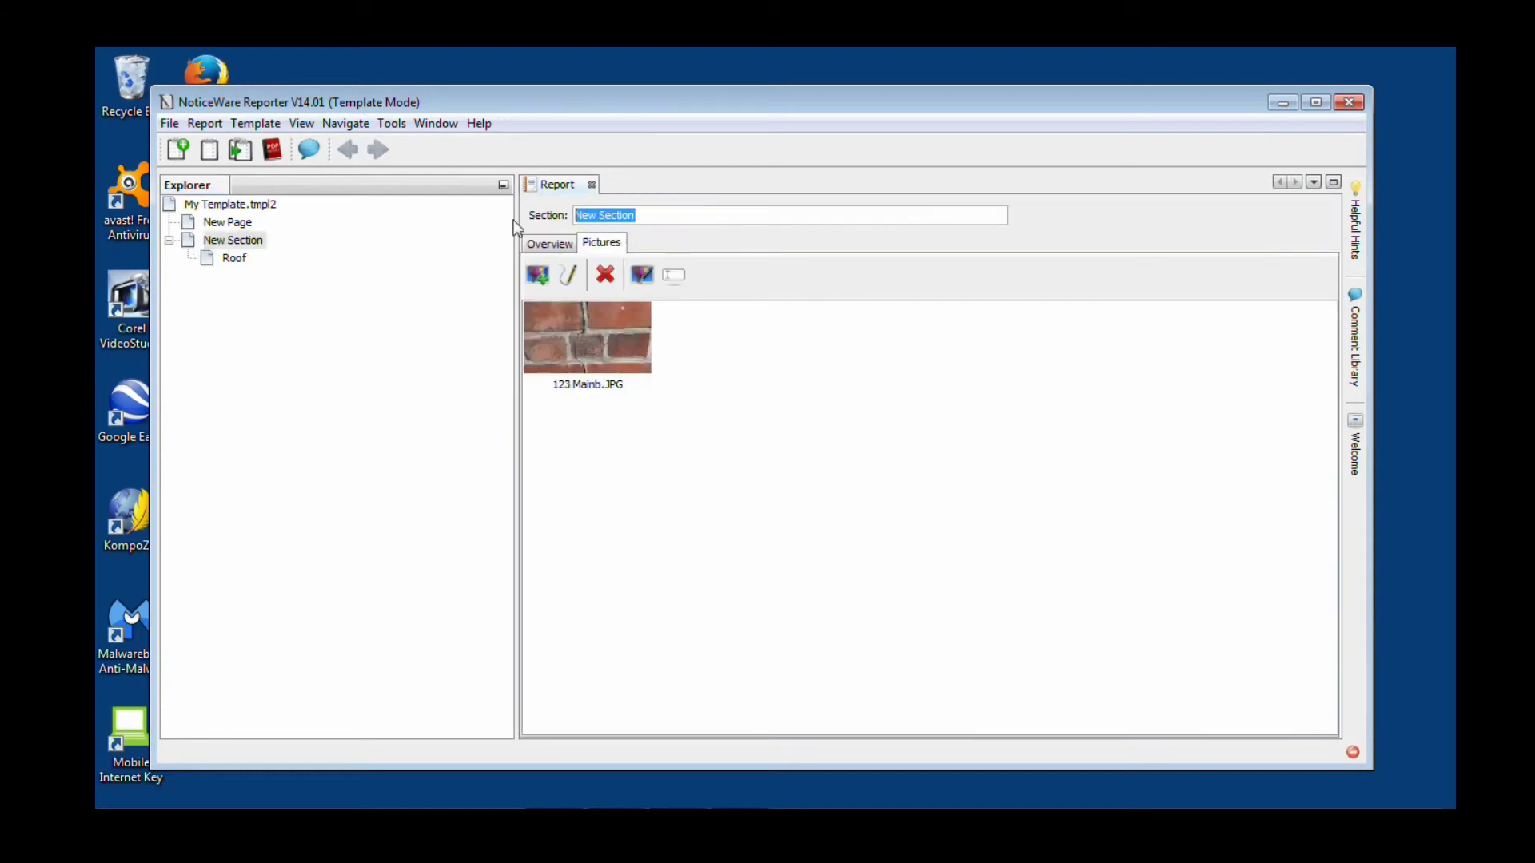
pyautogui.write('Garage')
pyautogui.click(232, 223)
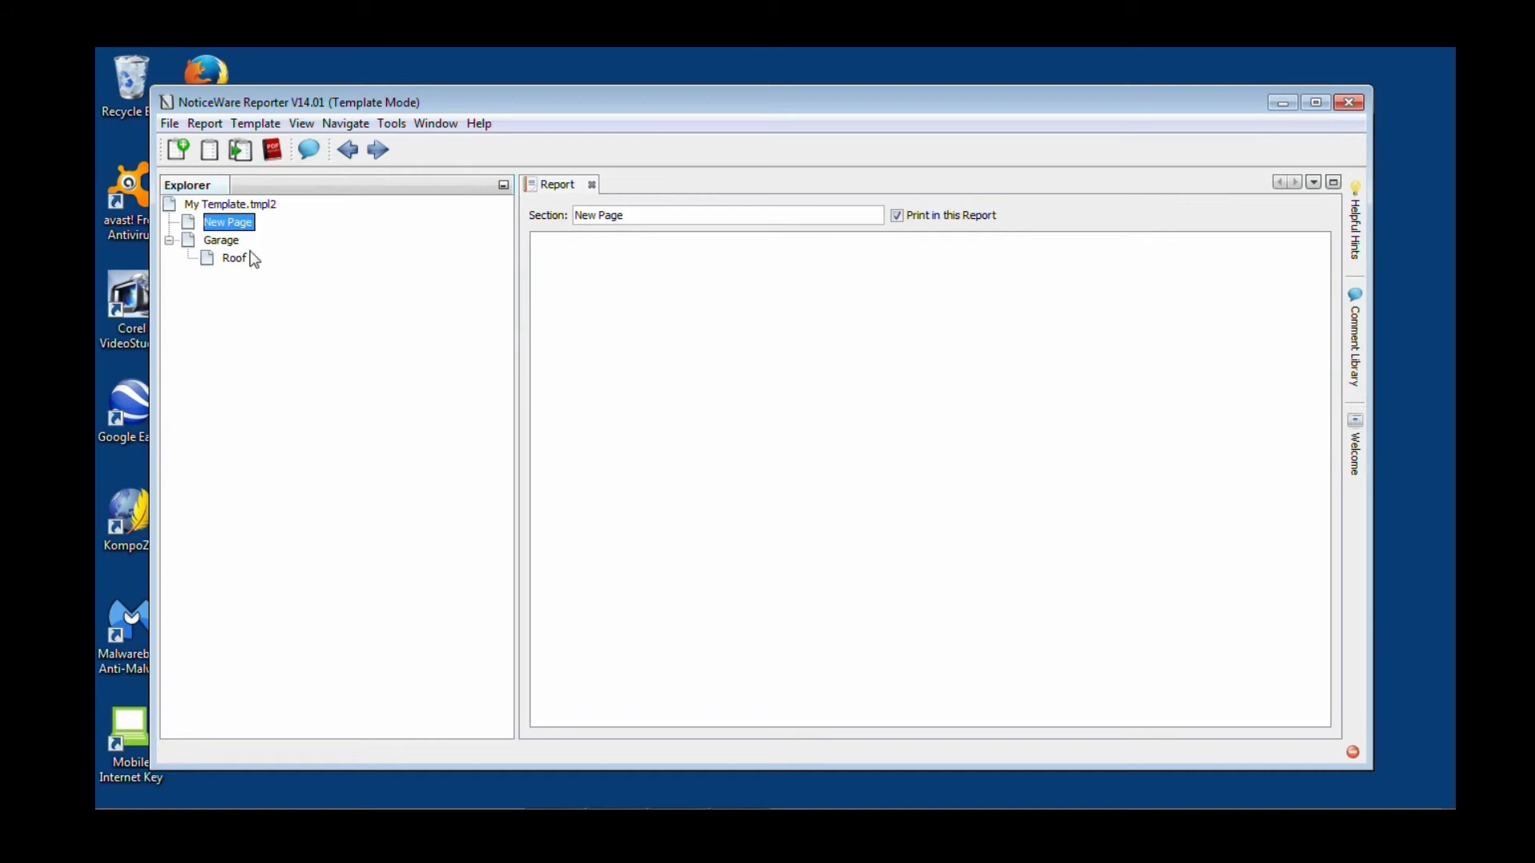
# Duplicate the Roof subsection within the Garage section and open the copy to compare it with the original
pyautogui.click(222, 241)
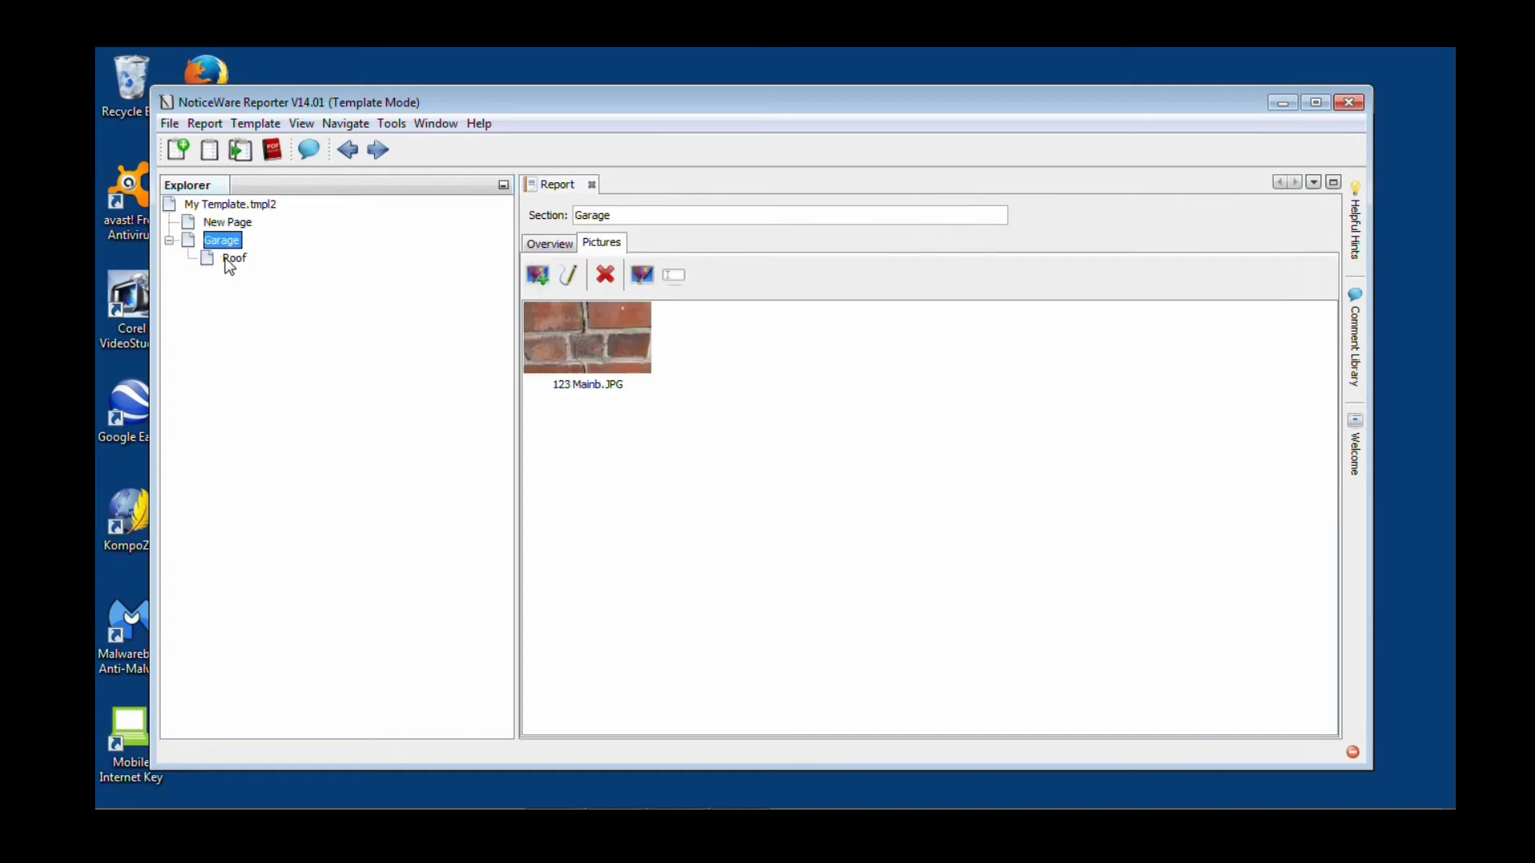
pyautogui.click(233, 259)
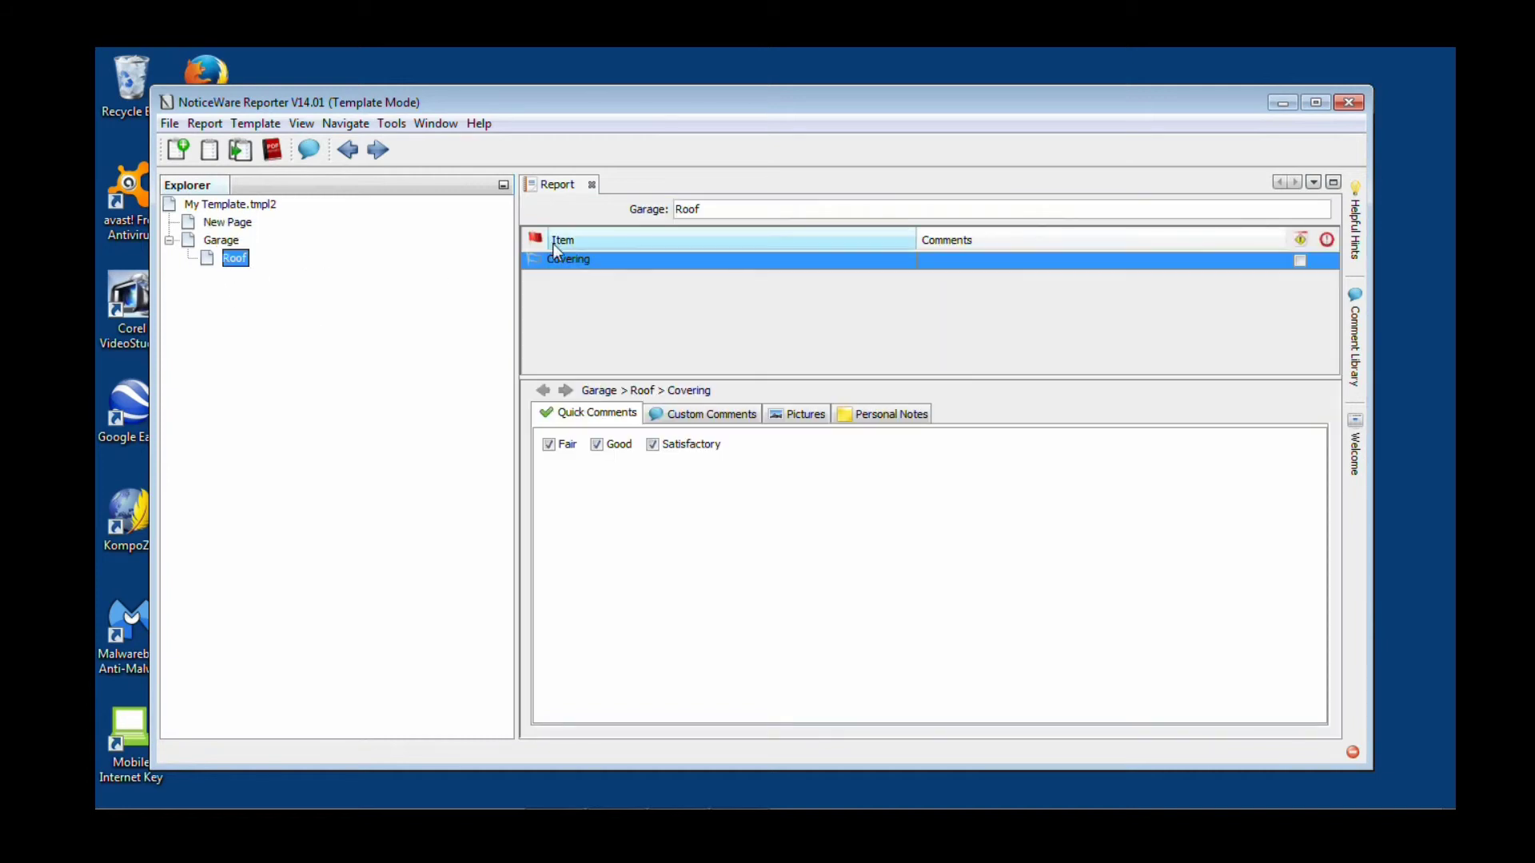
pyautogui.click(230, 260)
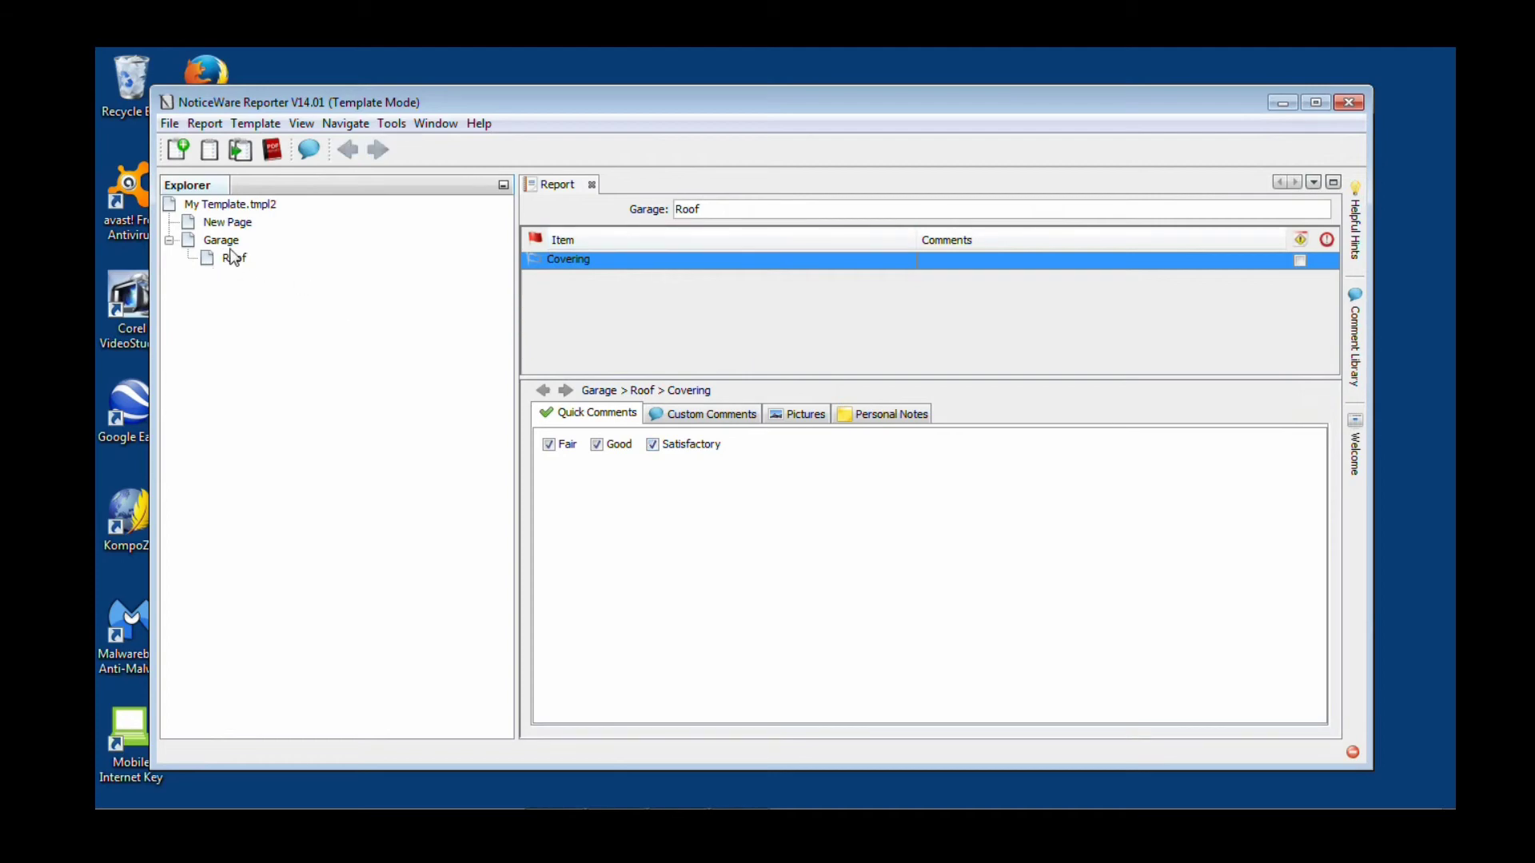
pyautogui.rightClick(232, 258)
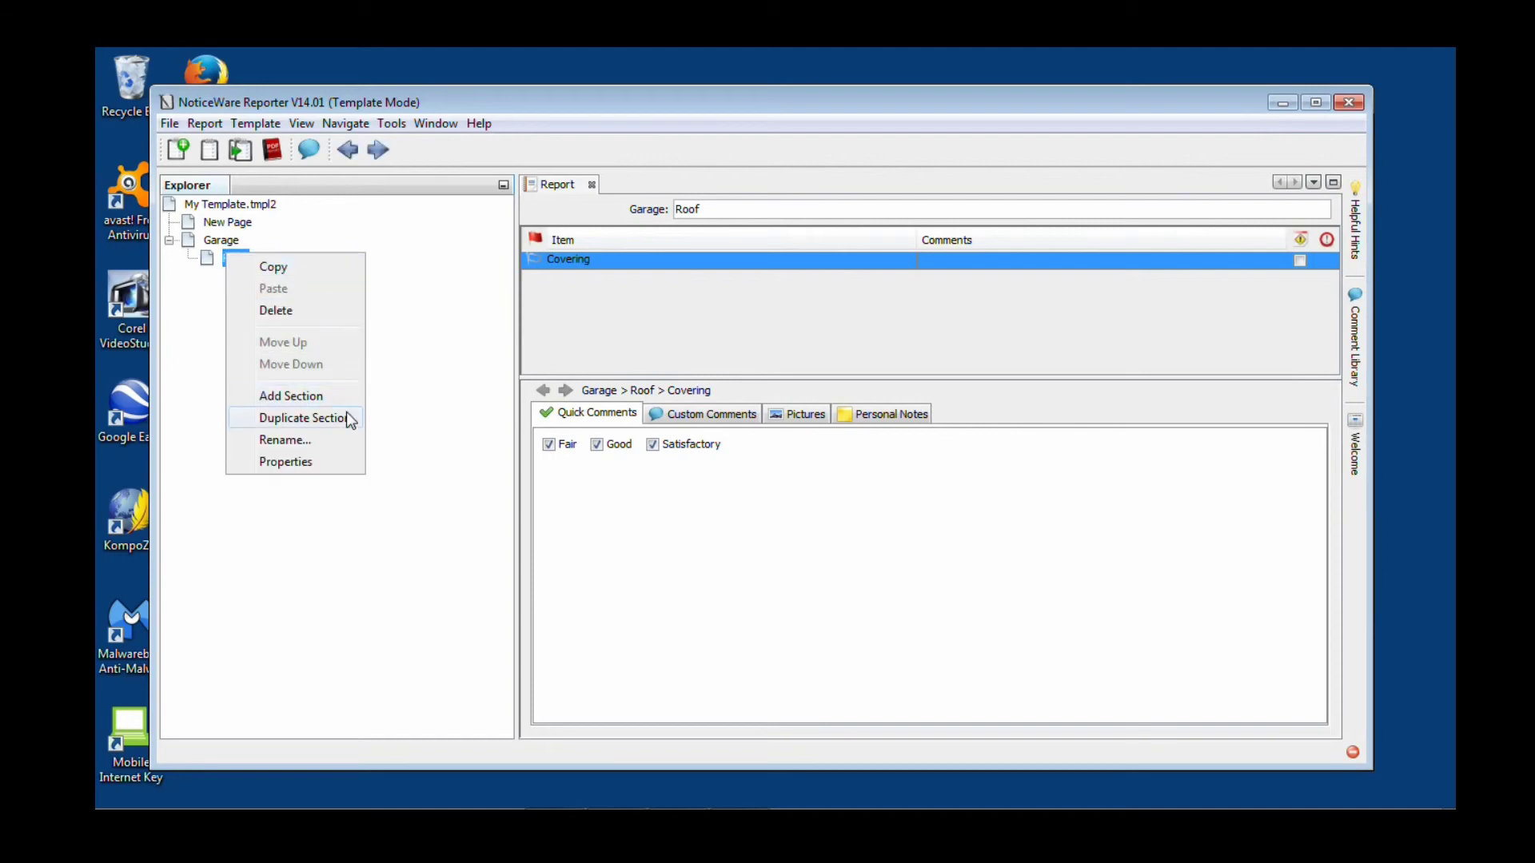
pyautogui.click(349, 418)
pyautogui.click(245, 278)
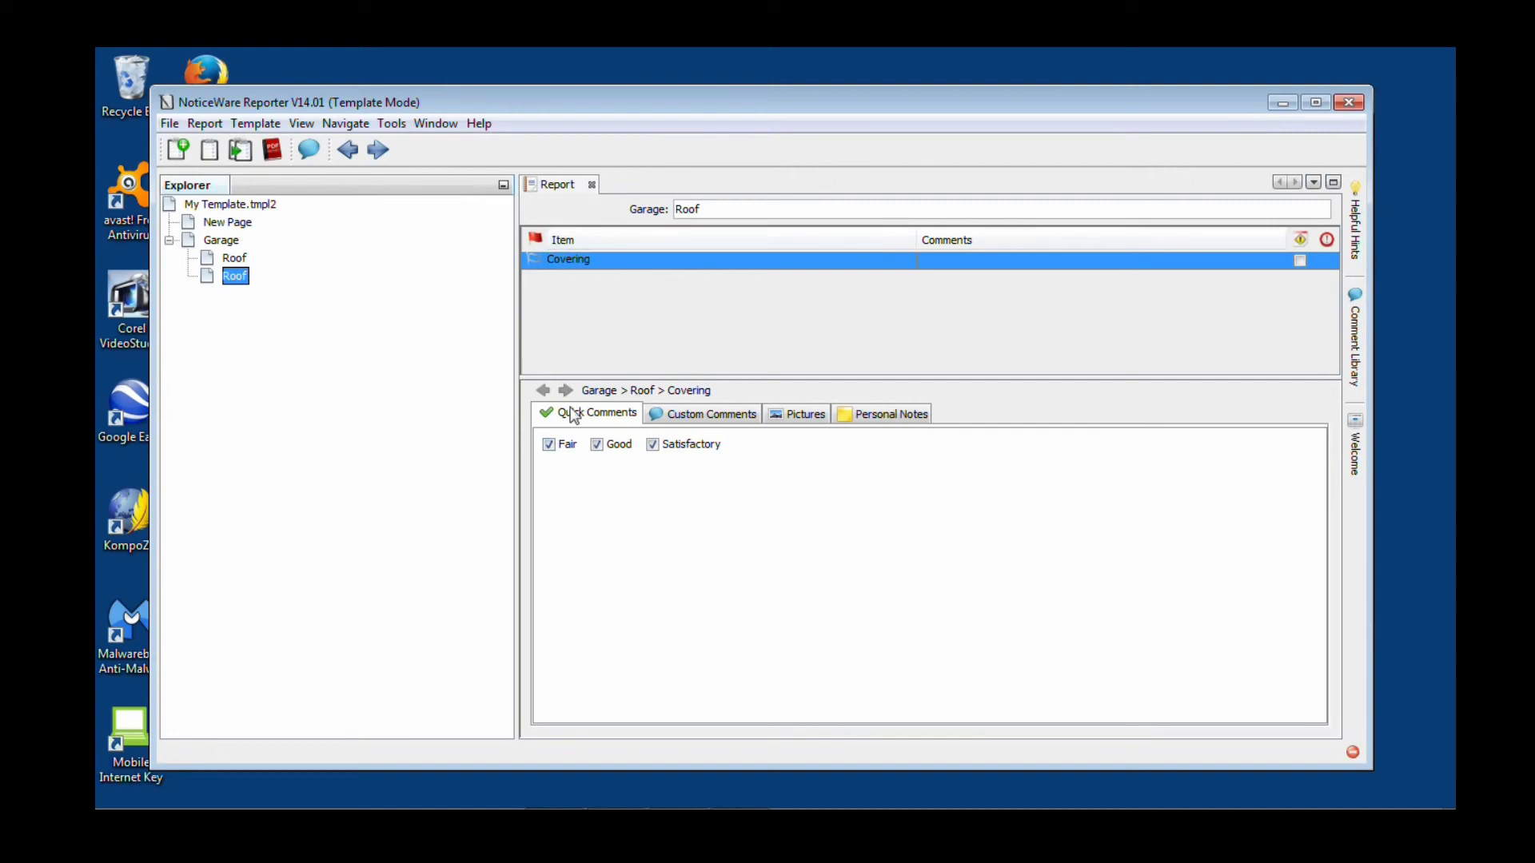
pyautogui.click(245, 262)
pyautogui.click(232, 278)
pyautogui.click(231, 259)
# Duplicate the whole Garage section and expand both Garage sections to show their subsections
pyautogui.doubleClick(190, 243)
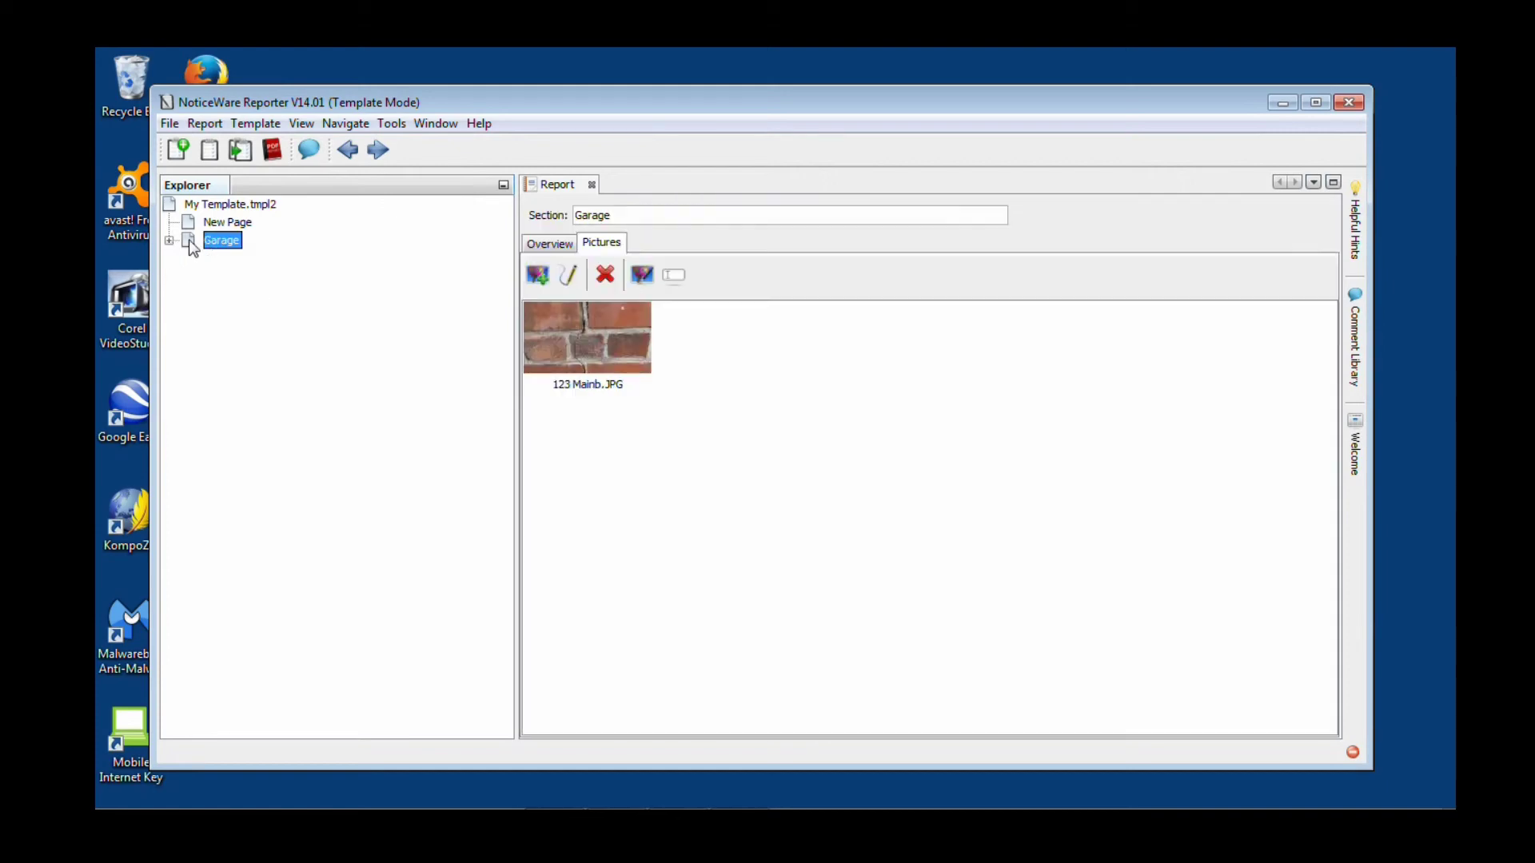
pyautogui.press('Home')
pyautogui.click(213, 242)
pyautogui.rightClick(213, 242)
pyautogui.click(280, 406)
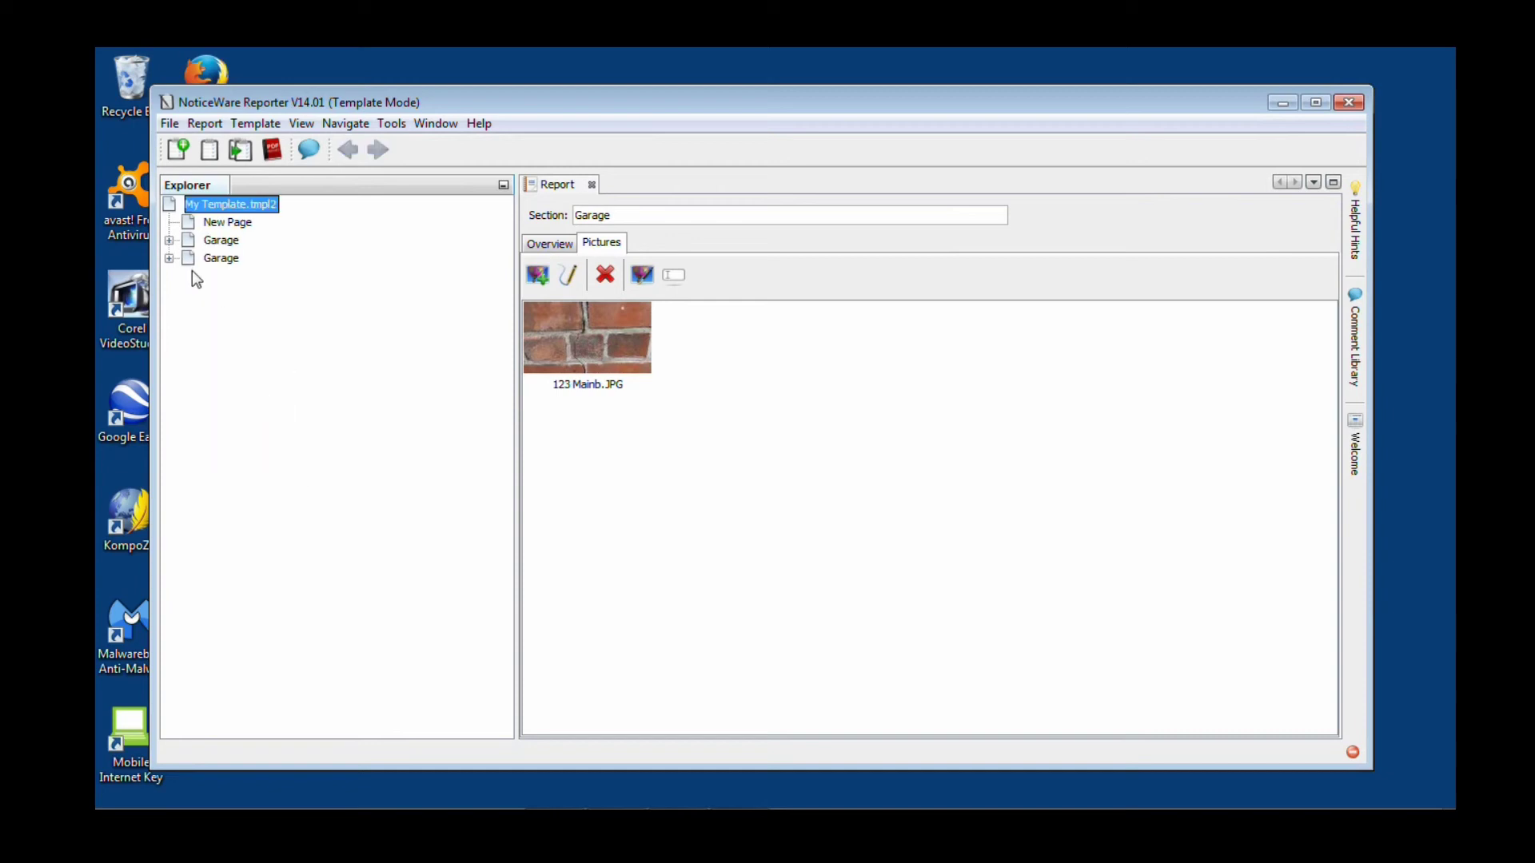
pyautogui.click(169, 258)
pyautogui.click(170, 240)
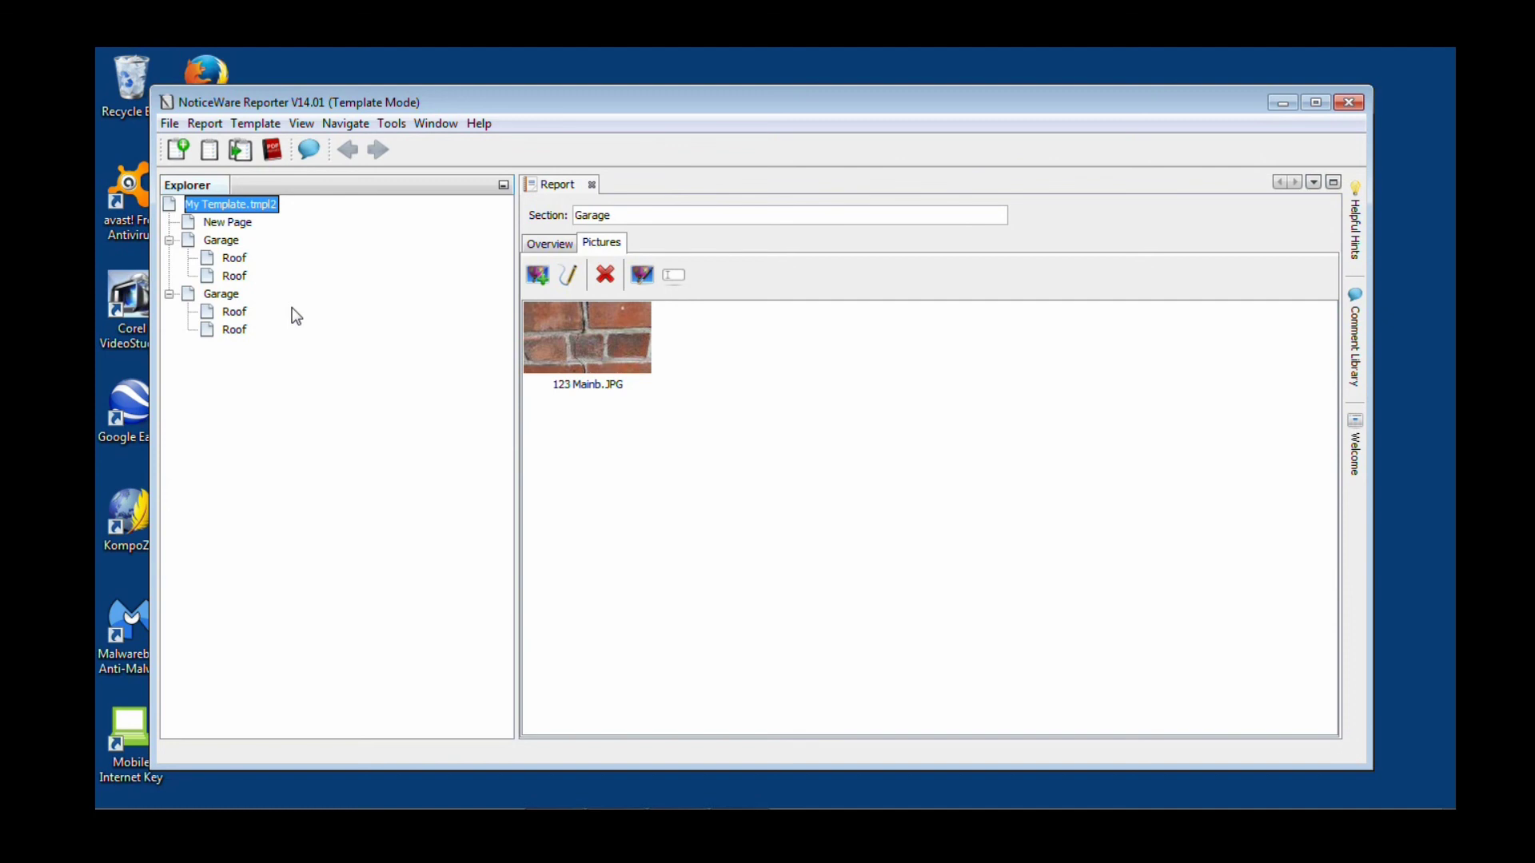
pyautogui.moveTo(963, 807)
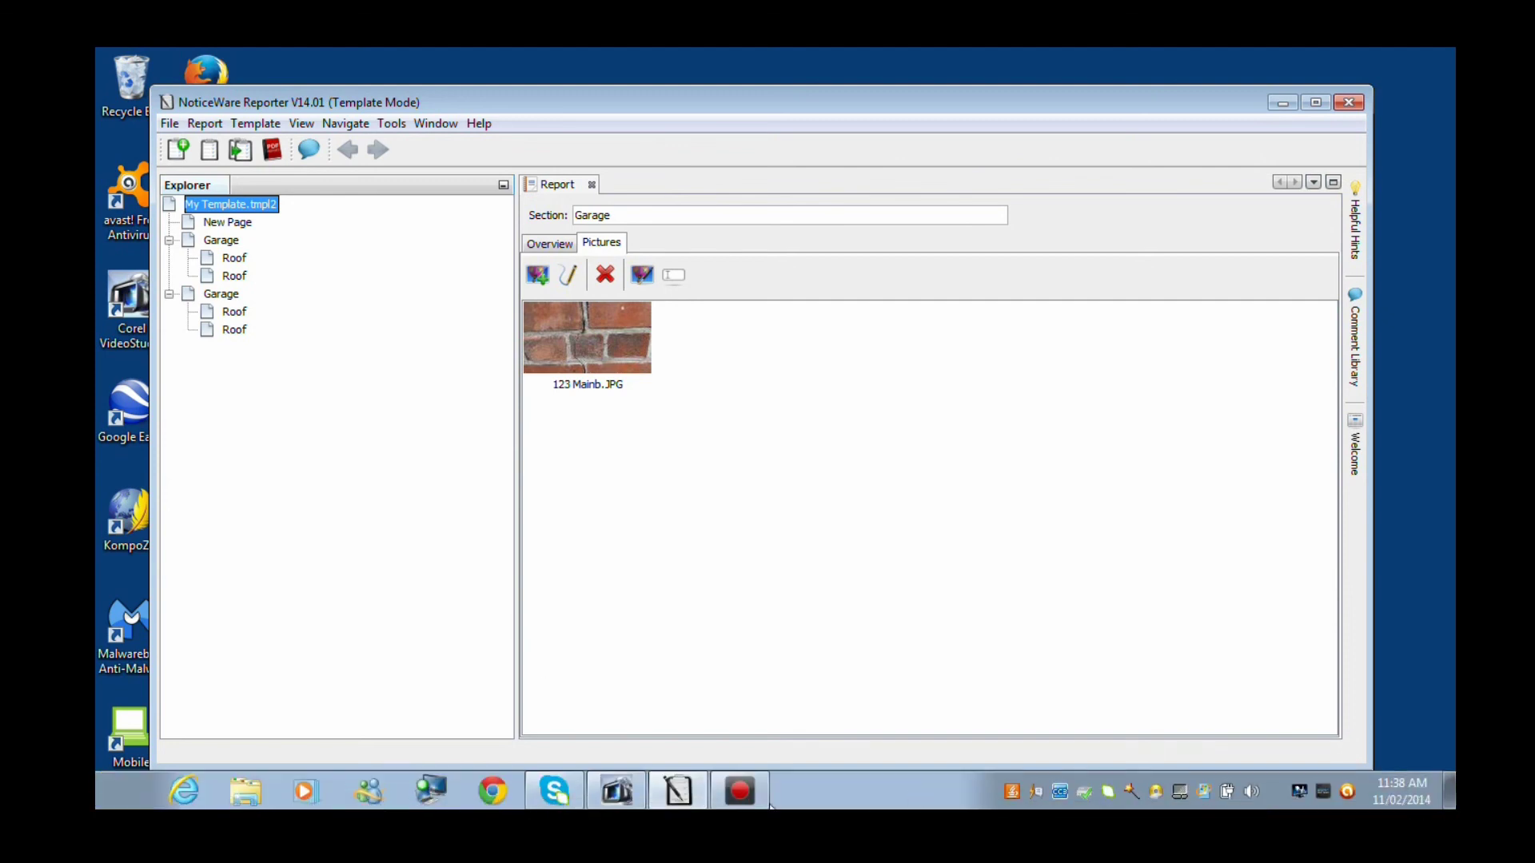